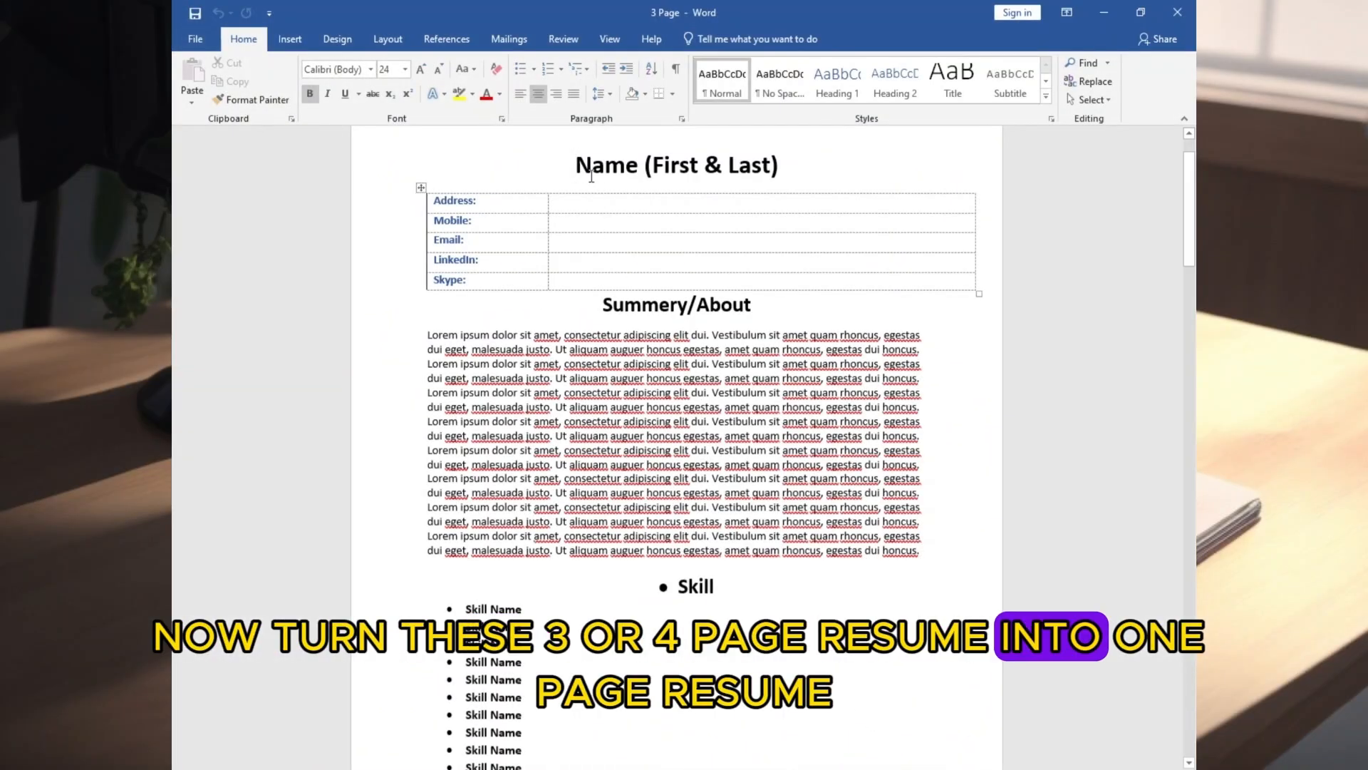
# Try to shrink all text in the 3 Page resume to font size 4
pyautogui.hotkey('ctrl', 'a')
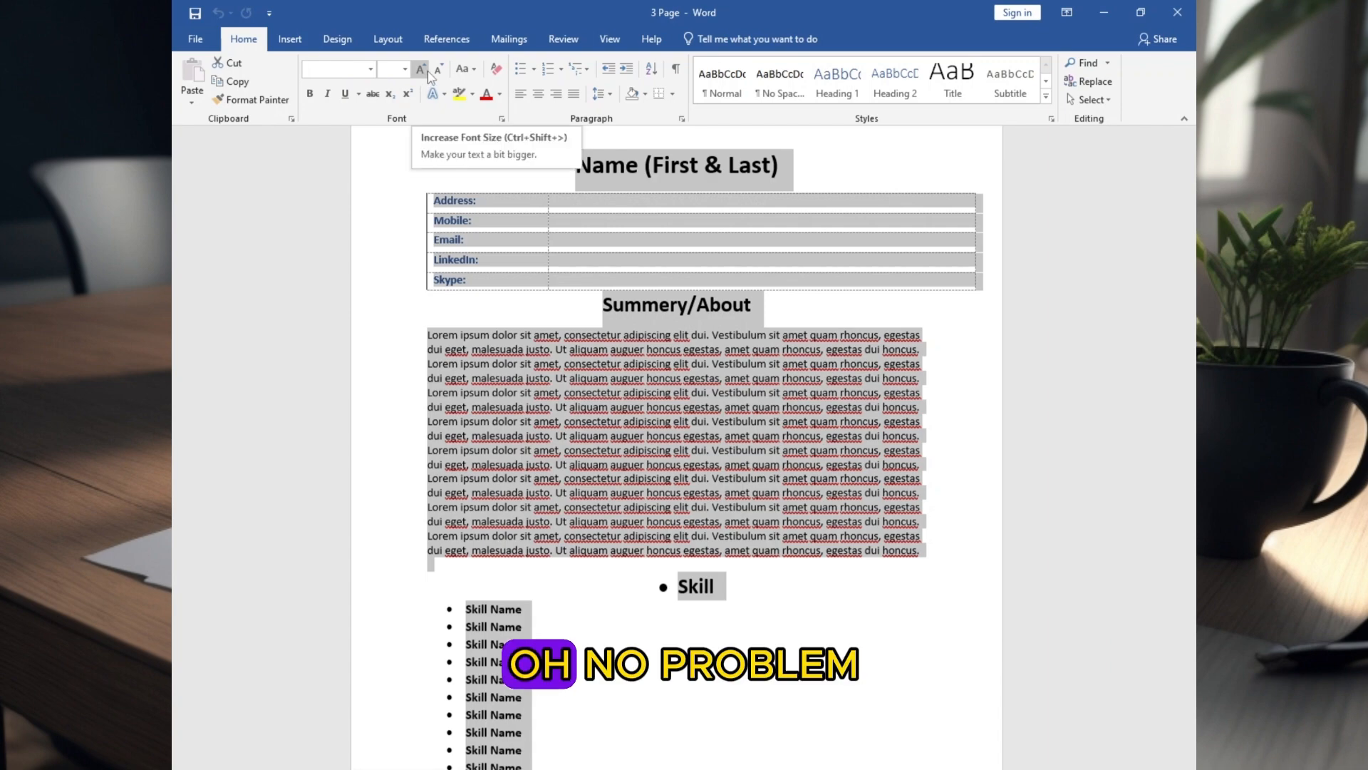
pyautogui.click(405, 69)
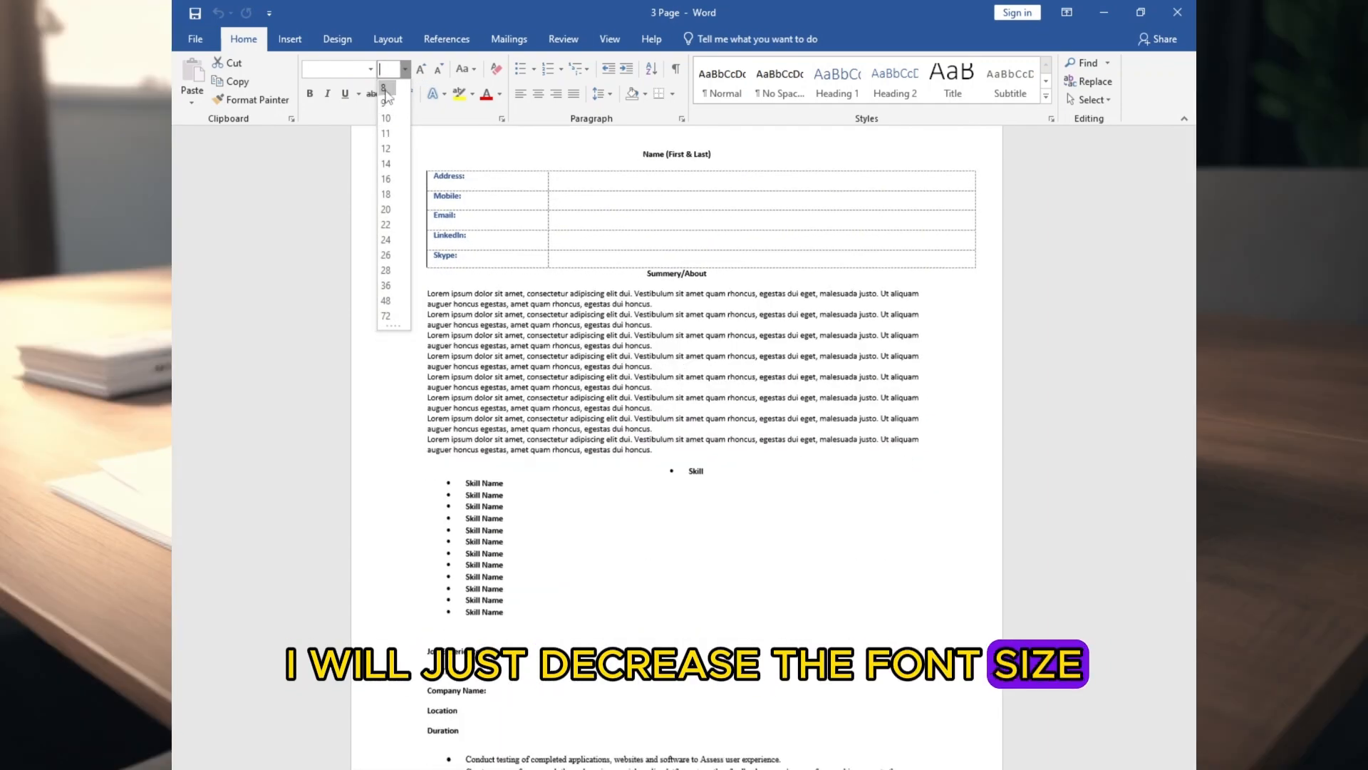
pyautogui.click(389, 101)
pyautogui.click(392, 70)
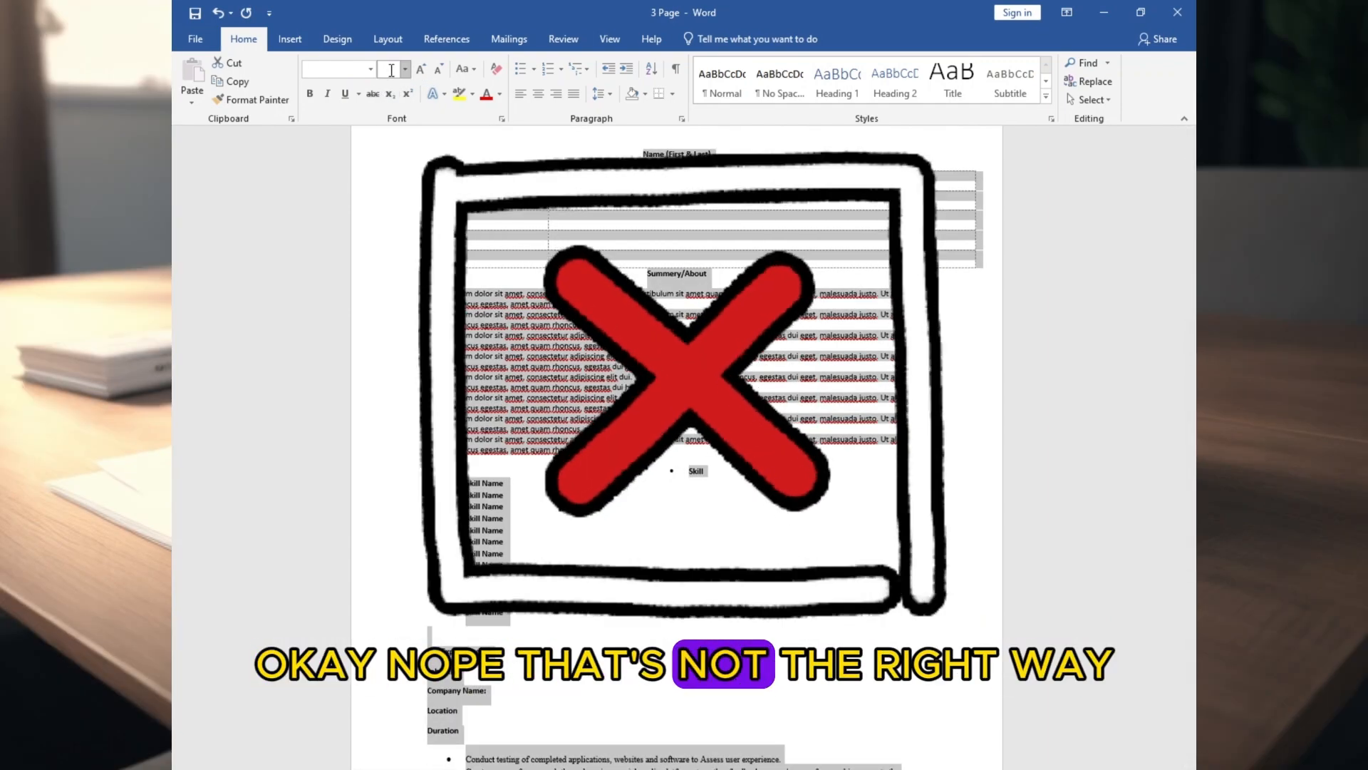
pyautogui.write('4')
pyautogui.press('Return')
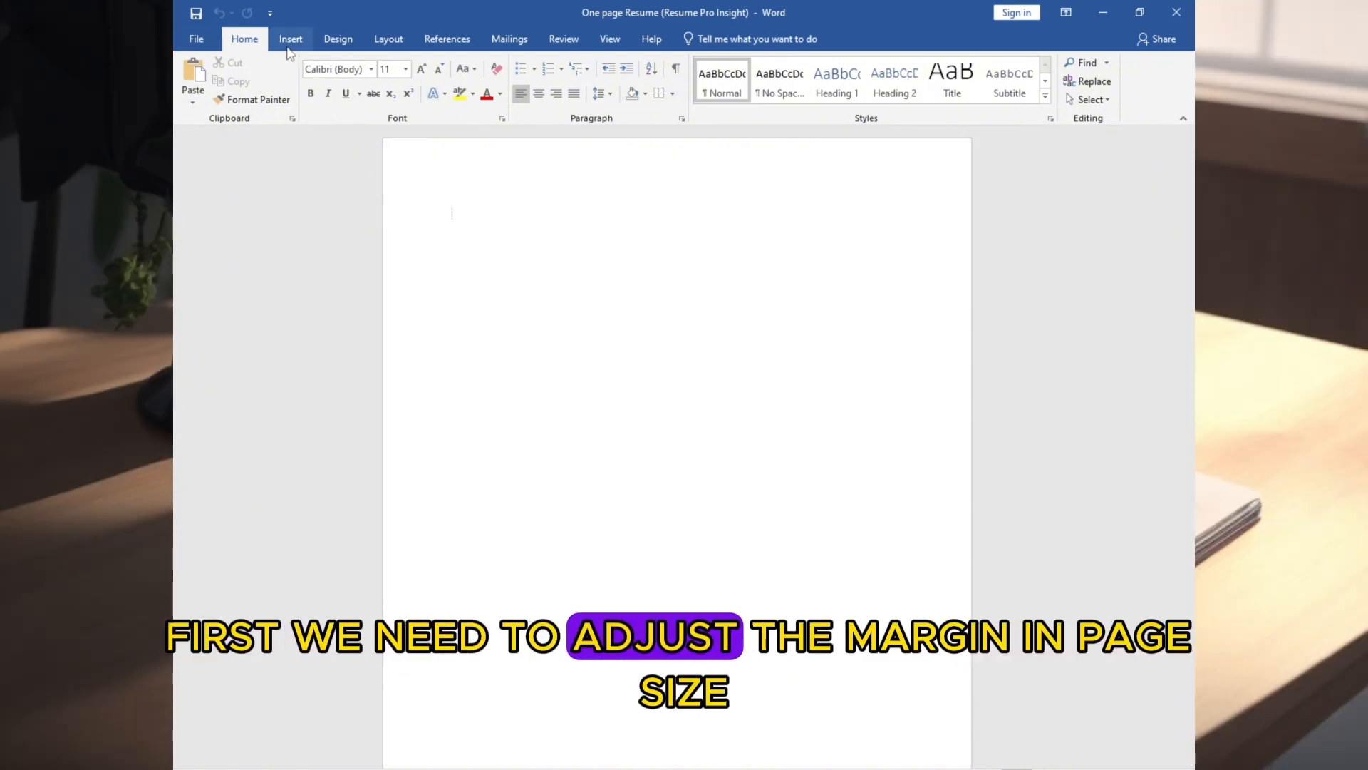
# Set the blank document's margins to Narrow and its paper size to A4
pyautogui.click(383, 40)
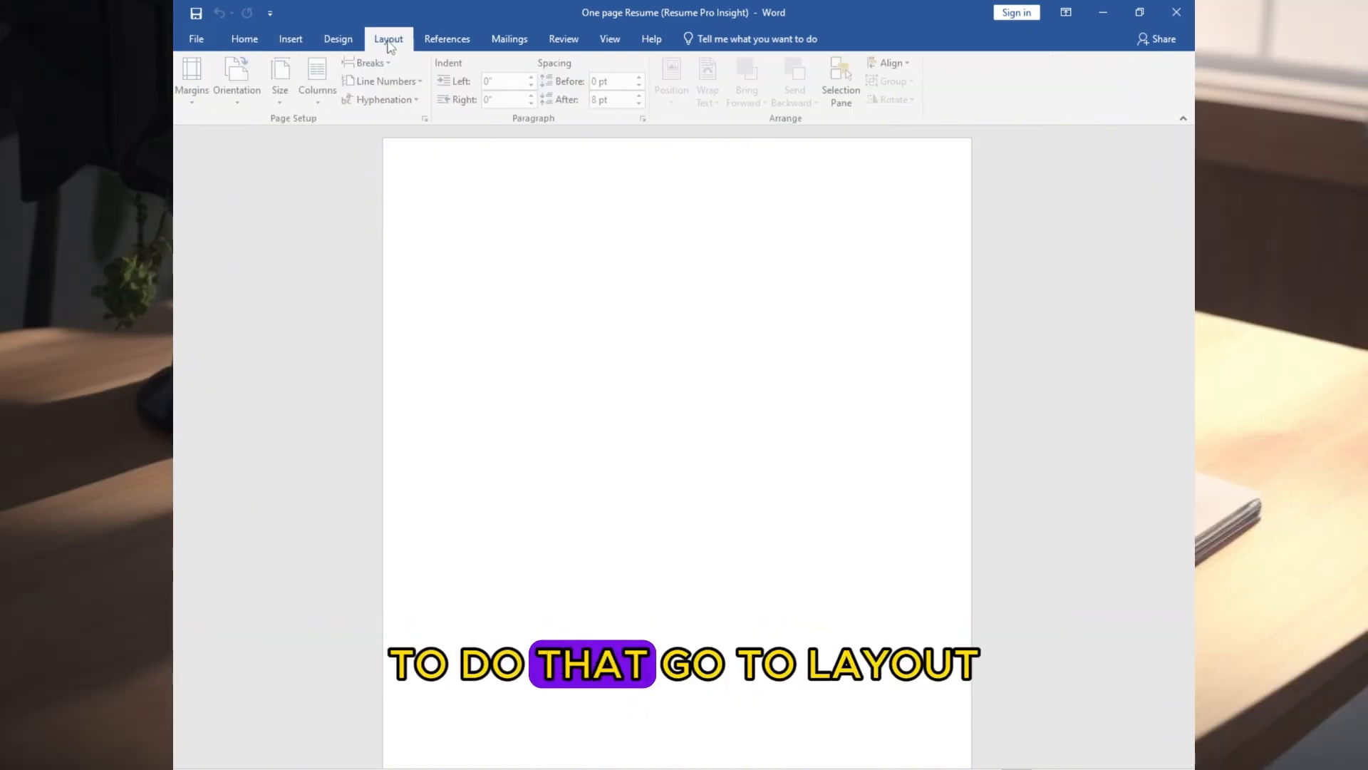
pyautogui.click(195, 100)
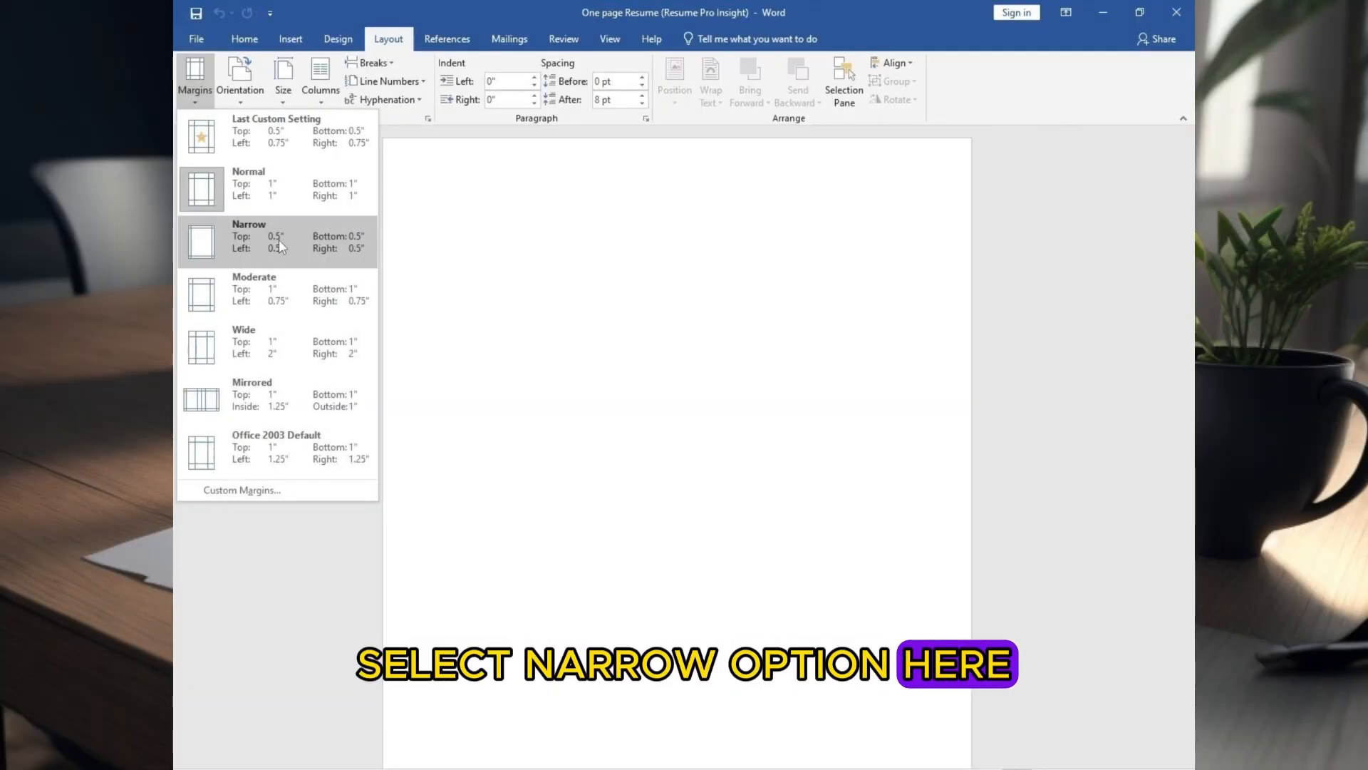
pyautogui.click(279, 240)
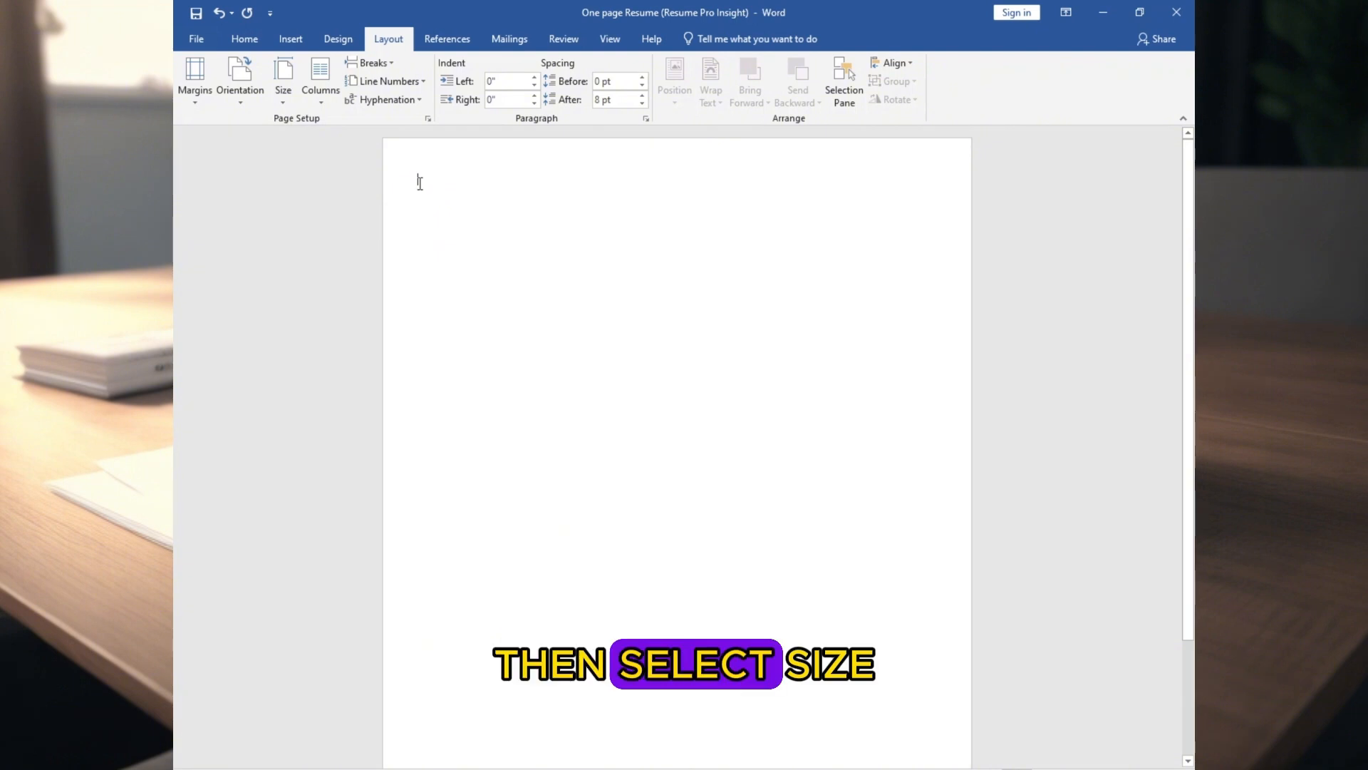
pyautogui.click(286, 92)
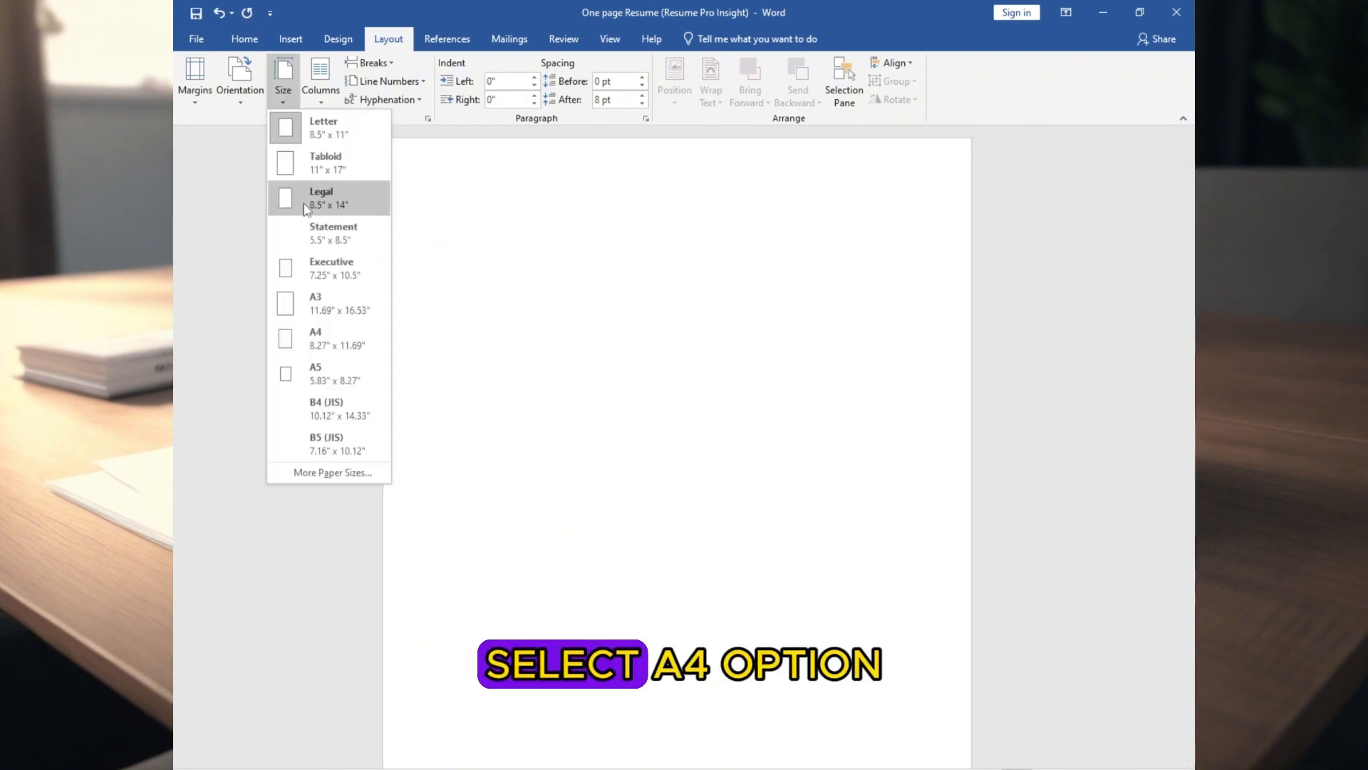
pyautogui.click(323, 339)
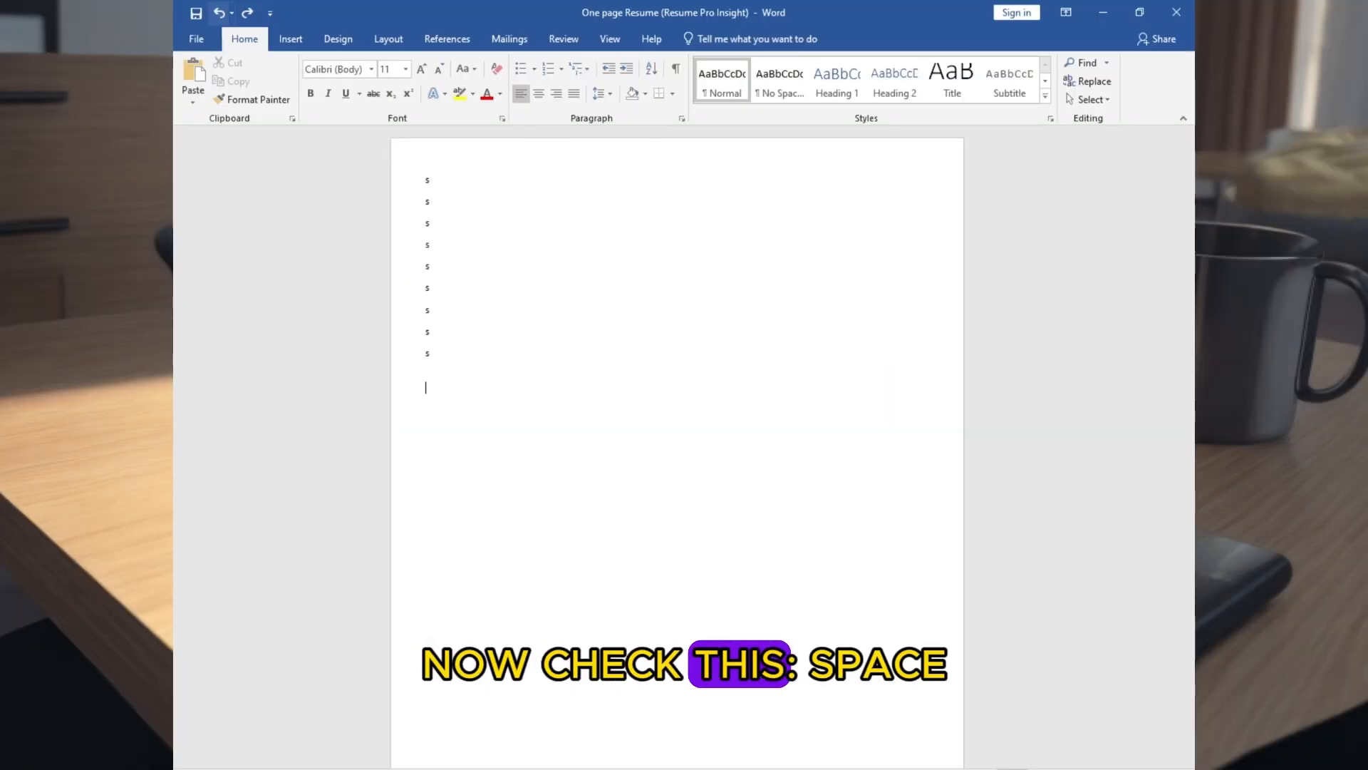
# Test the No Spacing style on a page of single-letter "s" lines and clear the test text
pyautogui.write('s s s s s s s s s s s s s s s s')
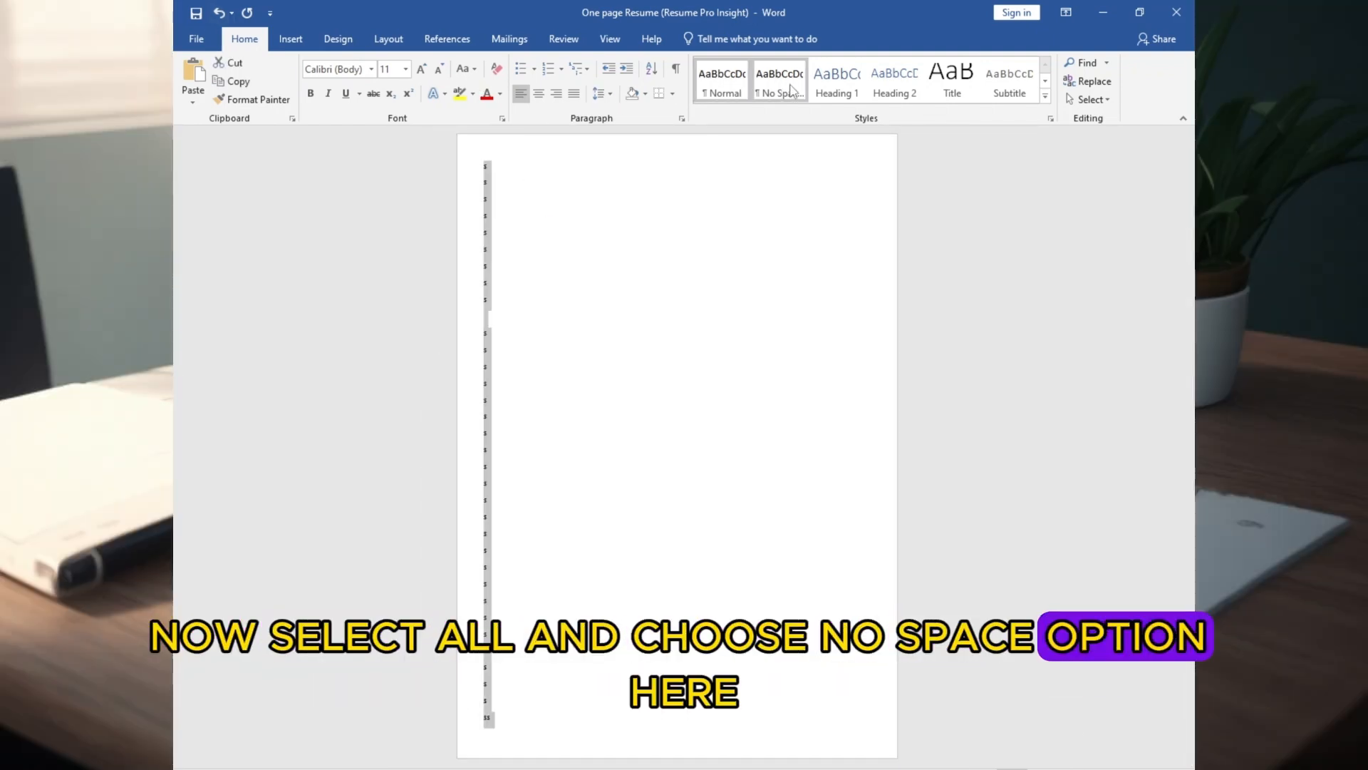
pyautogui.click(784, 84)
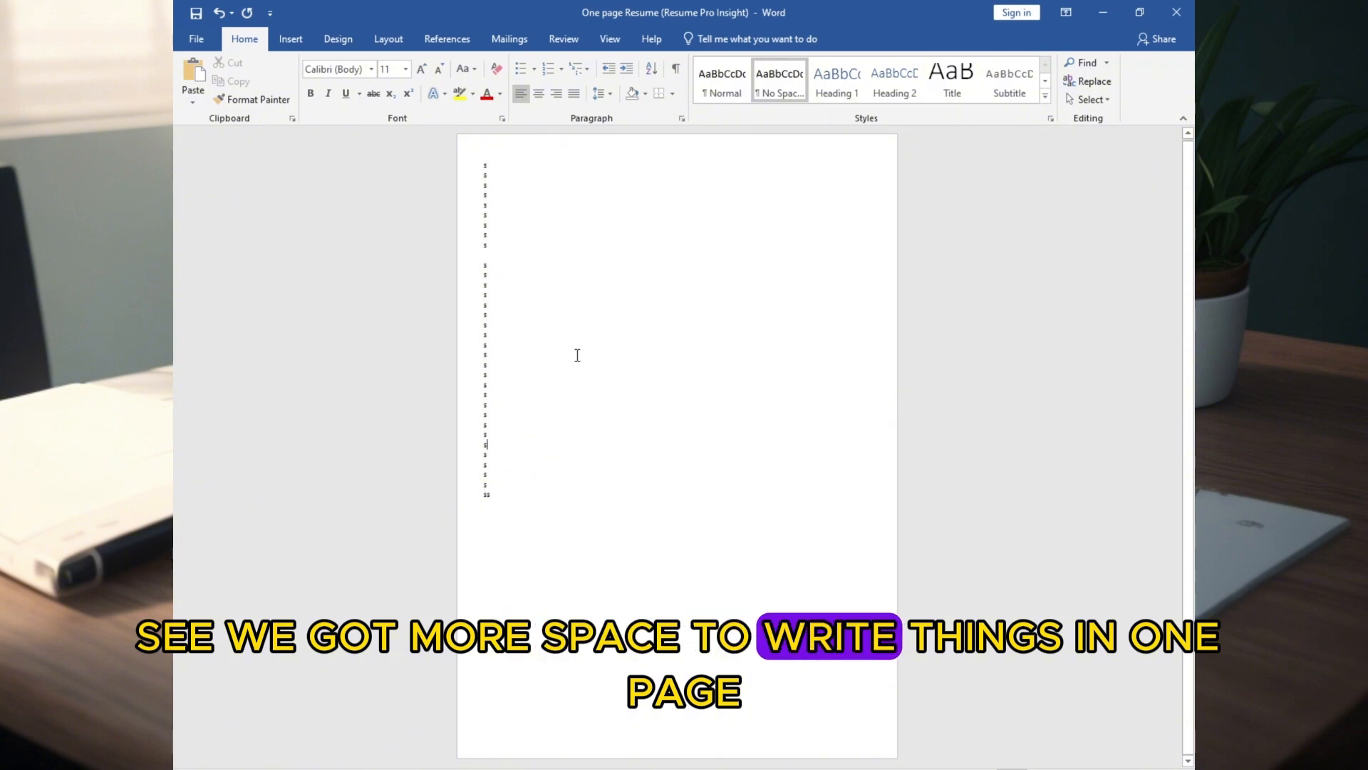
pyautogui.moveTo(496, 501); pyautogui.dragTo(485, 280)
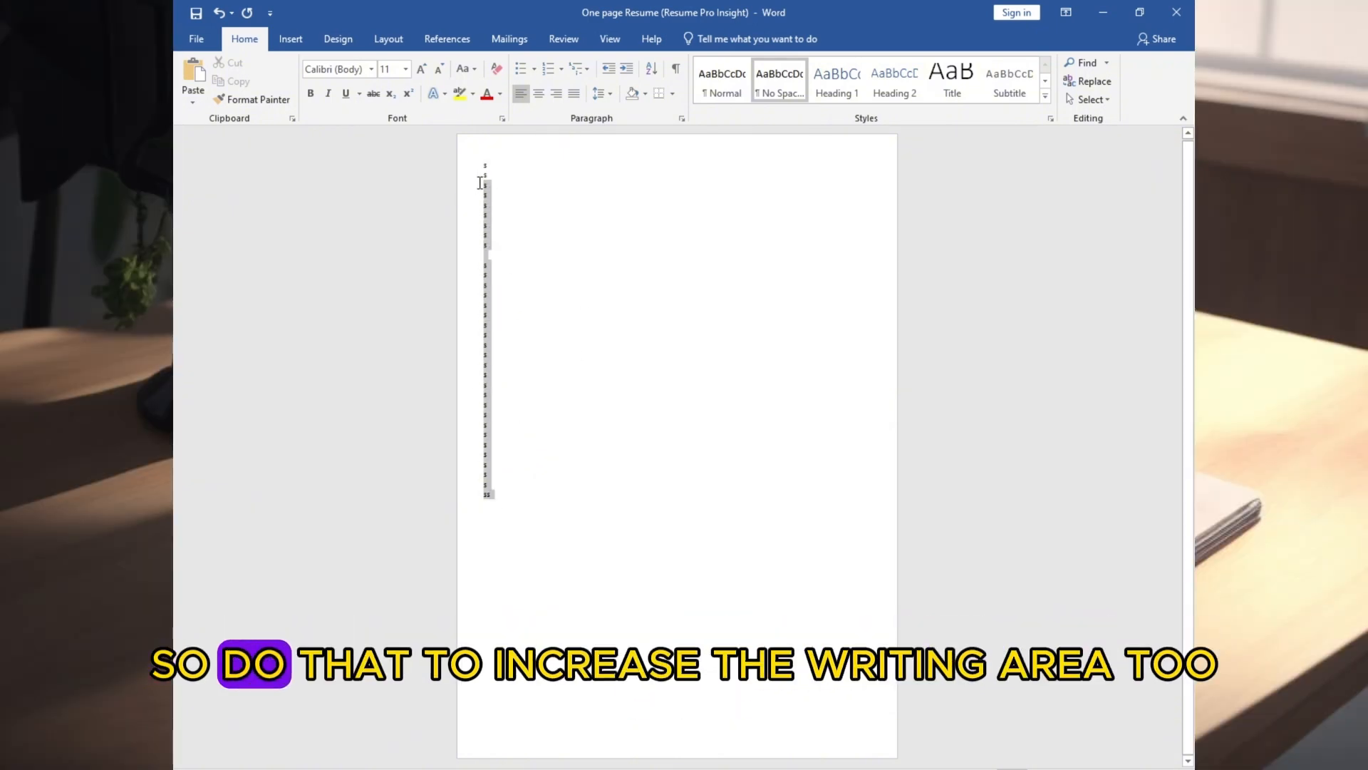
pyautogui.click(492, 524)
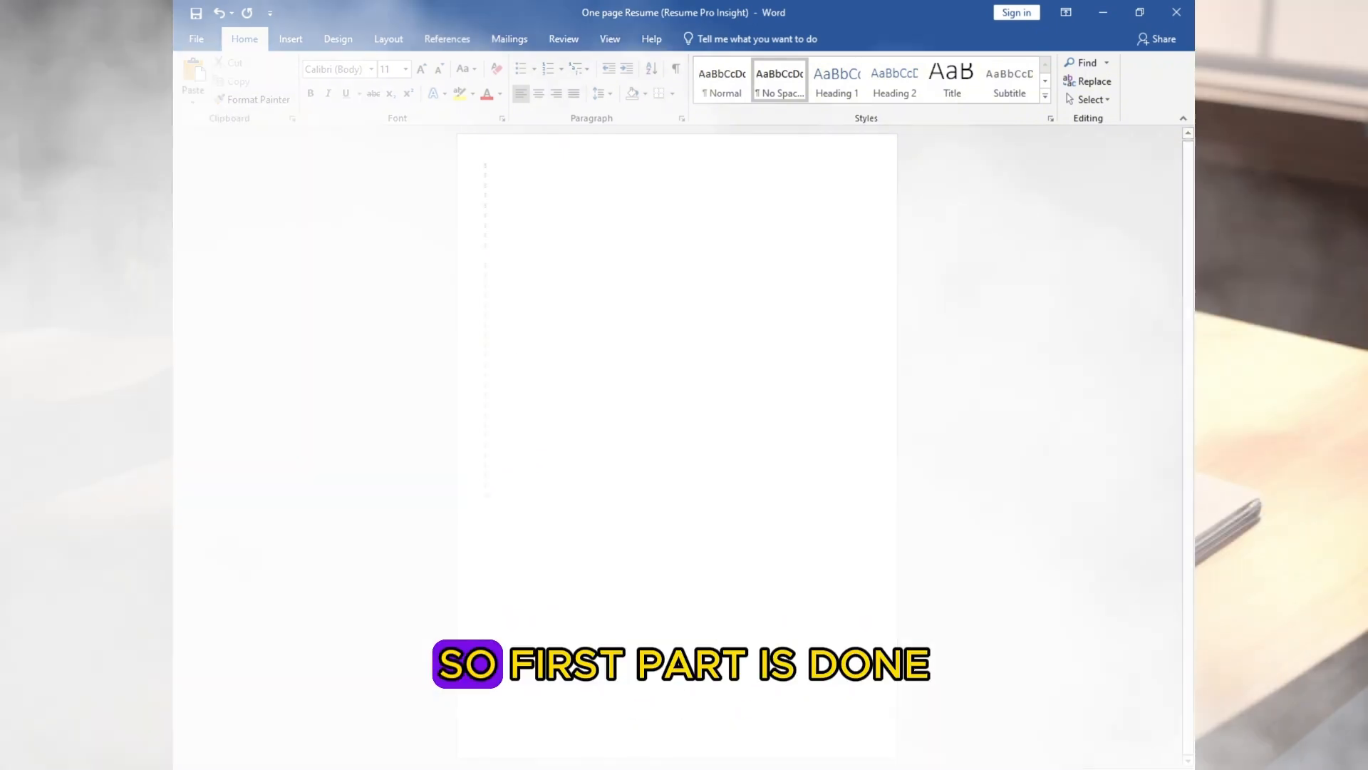
pyautogui.hotkey('ctrl', 'a')
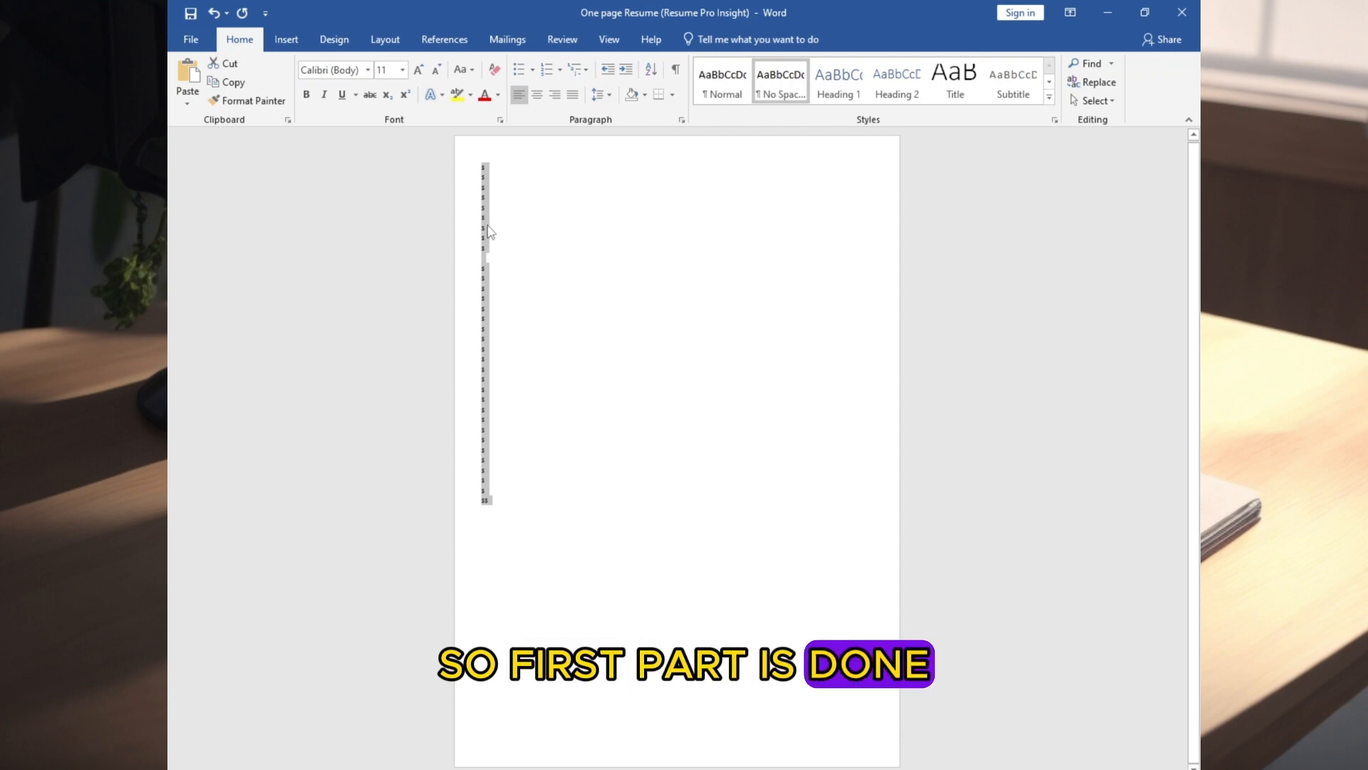
pyautogui.press('Delete')
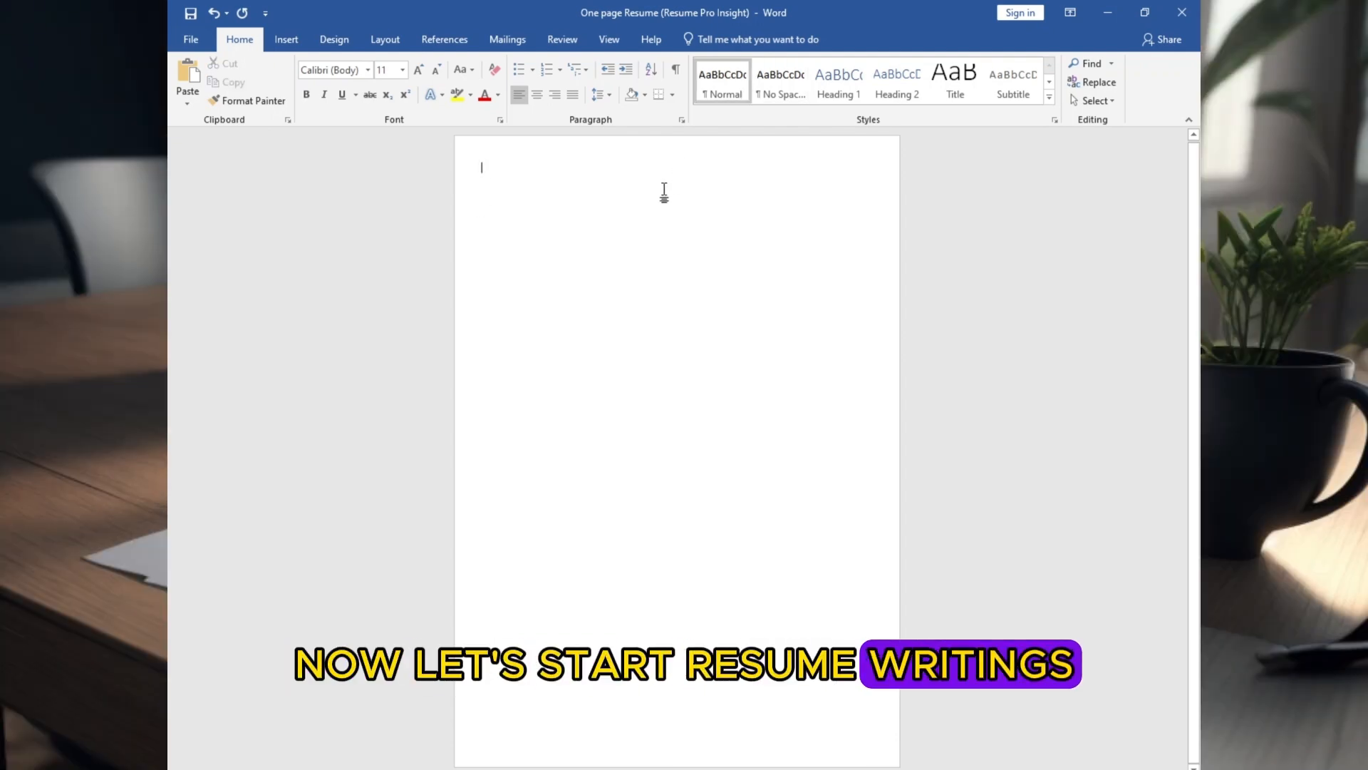
# Paste the "Name First Last" heading at the start of the page and set its font size to 24
pyautogui.write('Name First Last')
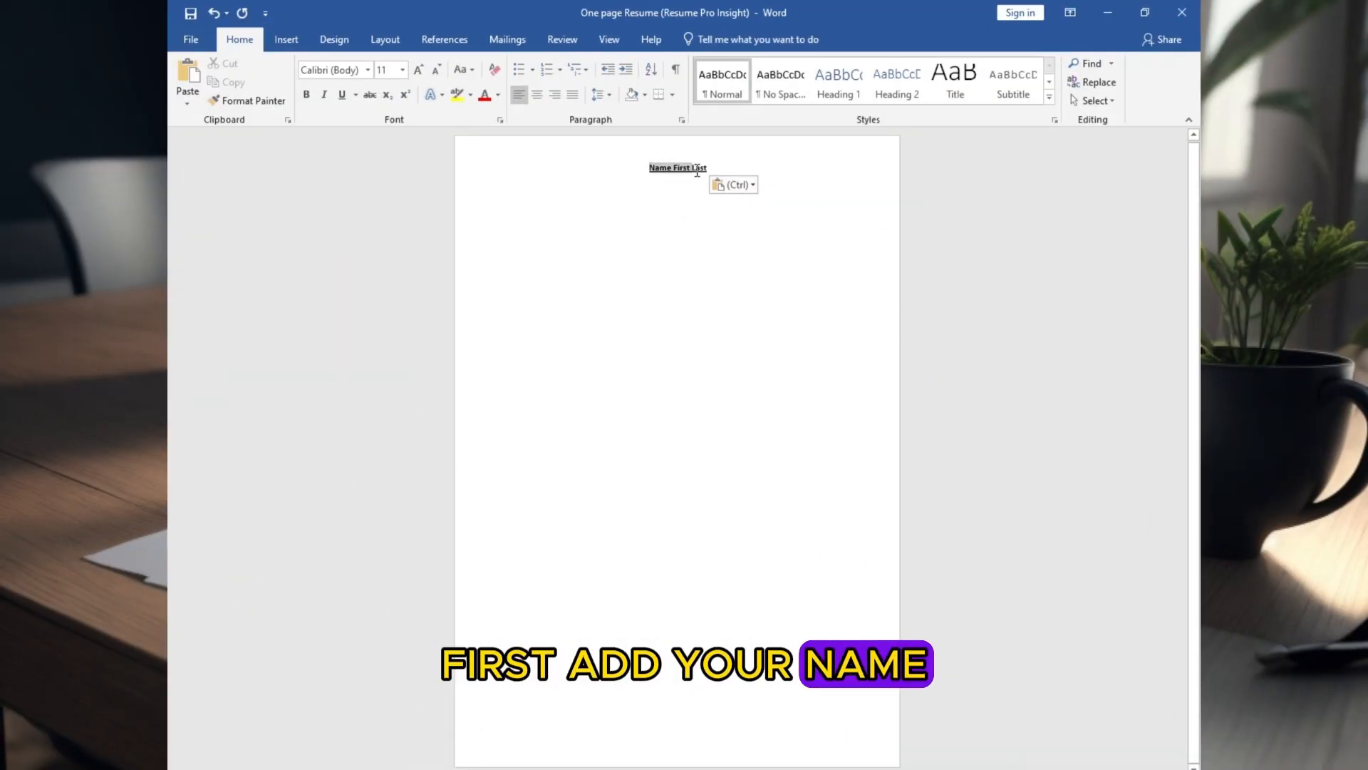
pyautogui.moveTo(698, 171); pyautogui.dragTo(711, 170)
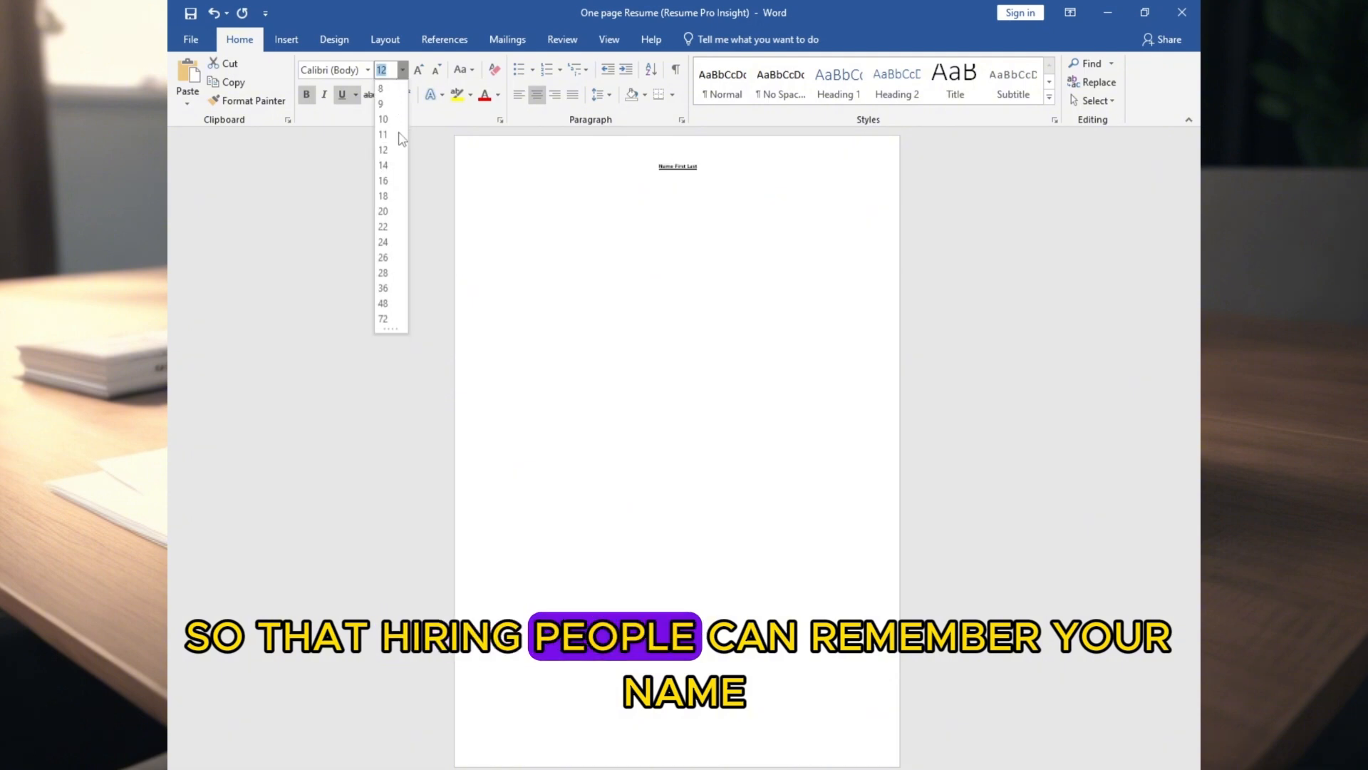
pyautogui.click(383, 242)
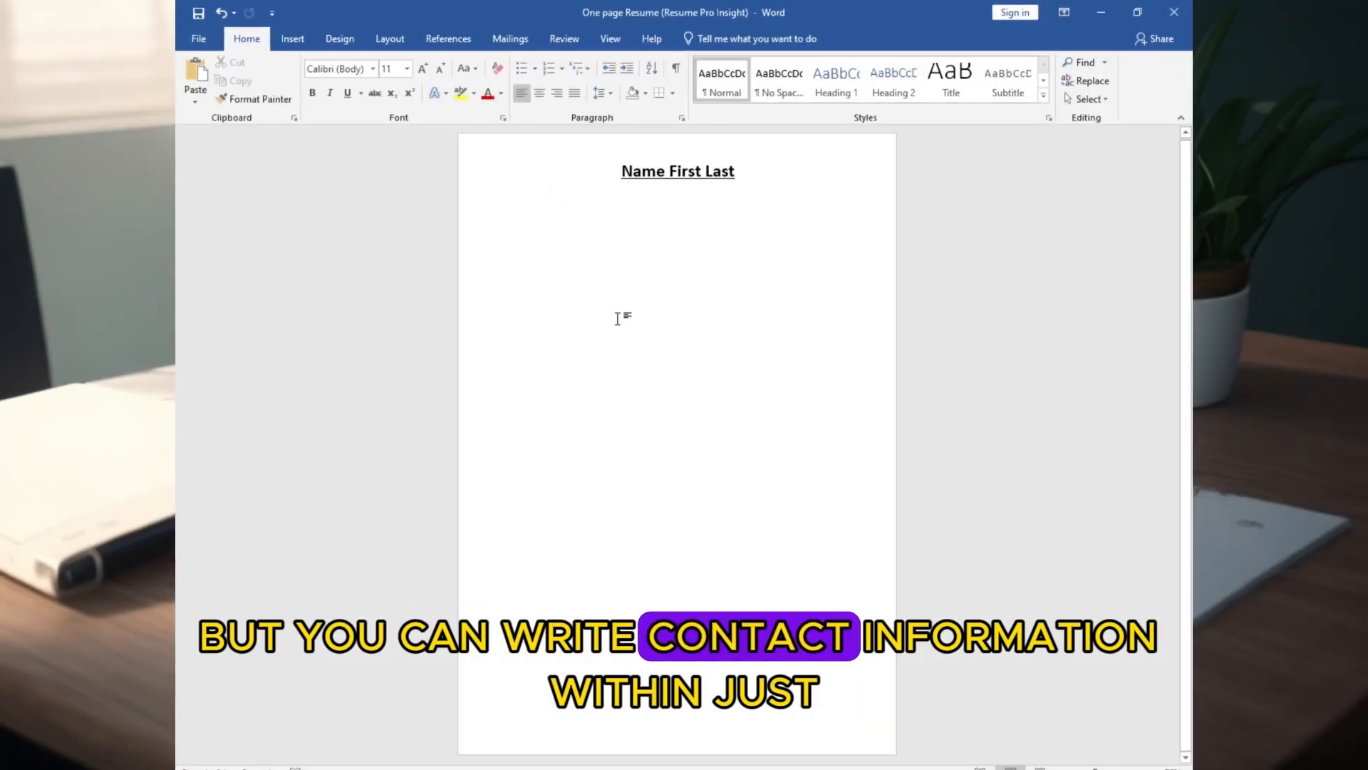
# Paste the one-line contact details under the name and bold the Address, Phone number, Mail and (Linkedin) labels
pyautogui.hotkey('ctrl', 'v')
pyautogui.moveTo(517, 186); pyautogui.dragTo(549, 189)
pyautogui.hotkey('ctrl', 'b')
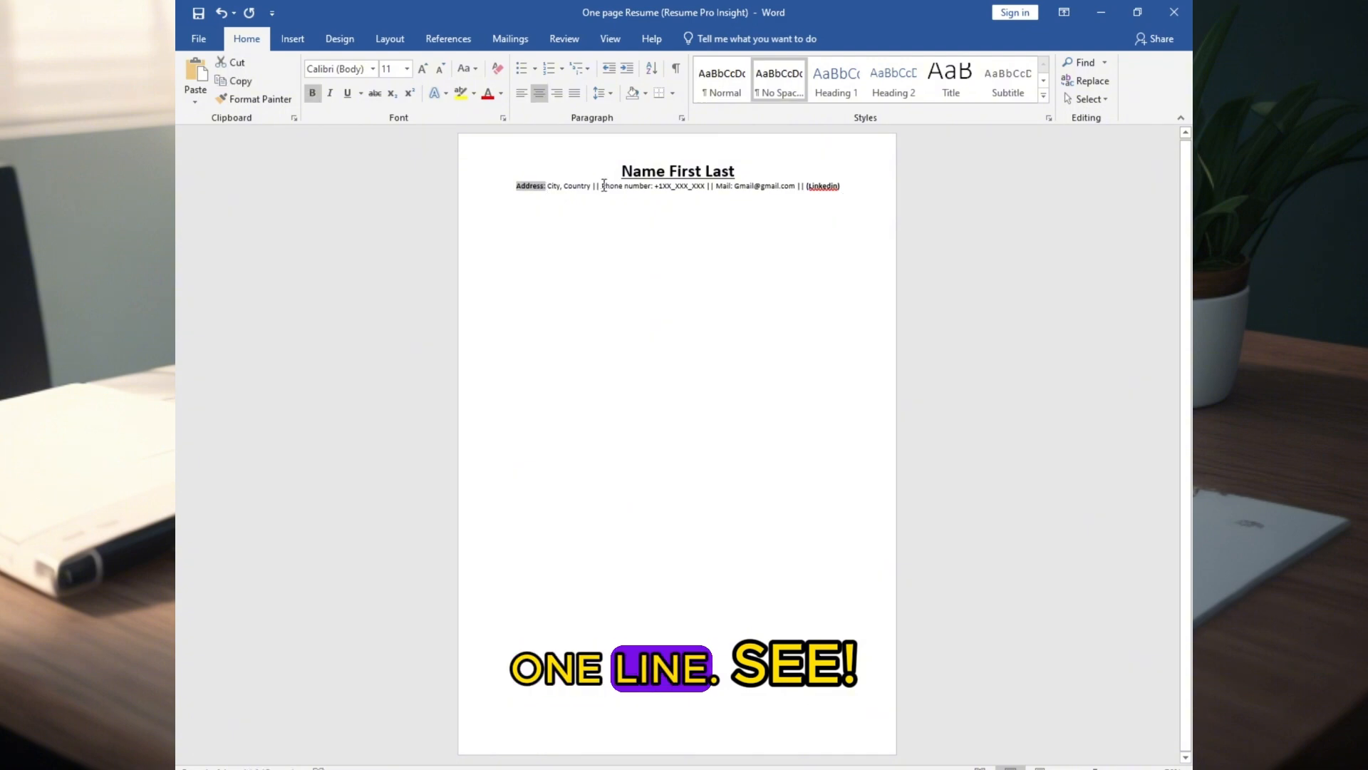
pyautogui.click(316, 95)
pyautogui.moveTo(716, 187); pyautogui.dragTo(843, 186)
pyautogui.click(312, 93)
pyautogui.rightClick(834, 187)
pyautogui.press('Escape')
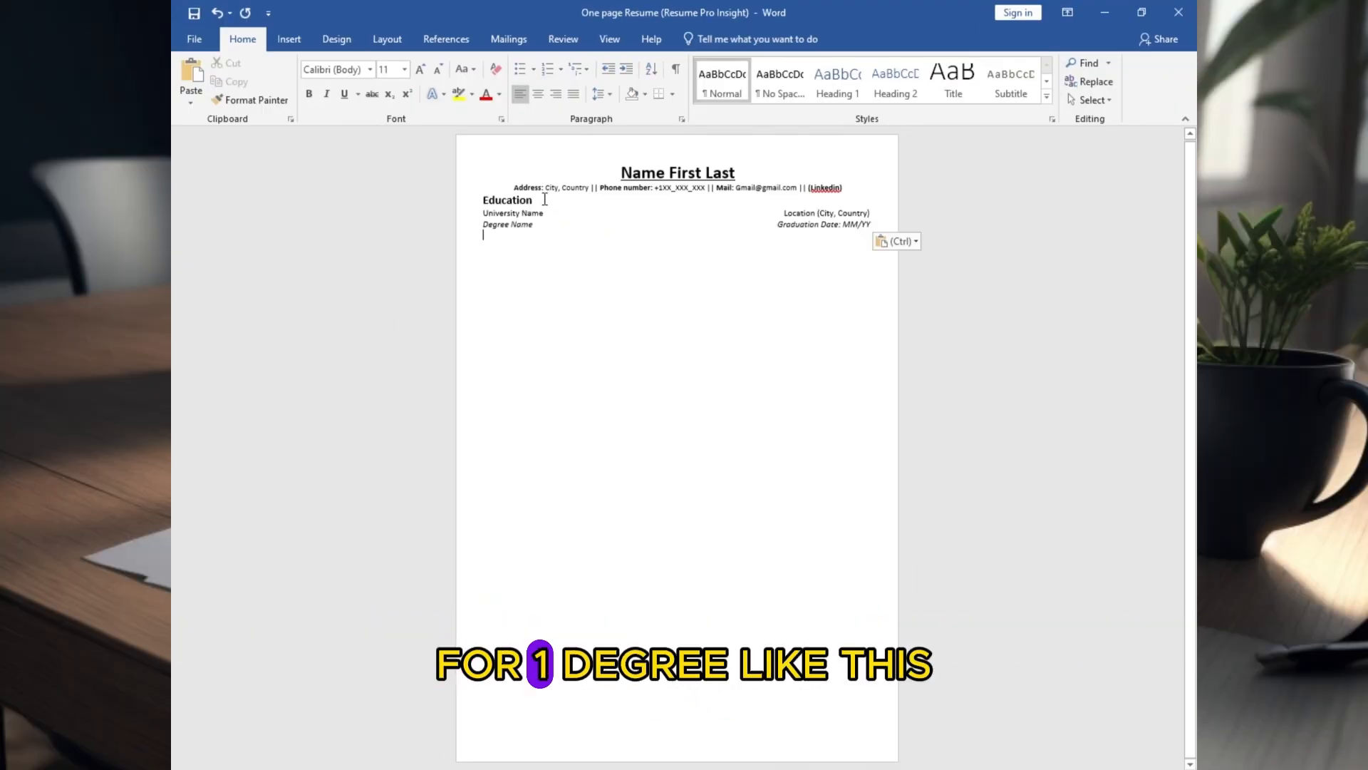
# Make University Name and Degree Name bold in the Education section
pyautogui.scroll(3, 628, 250)
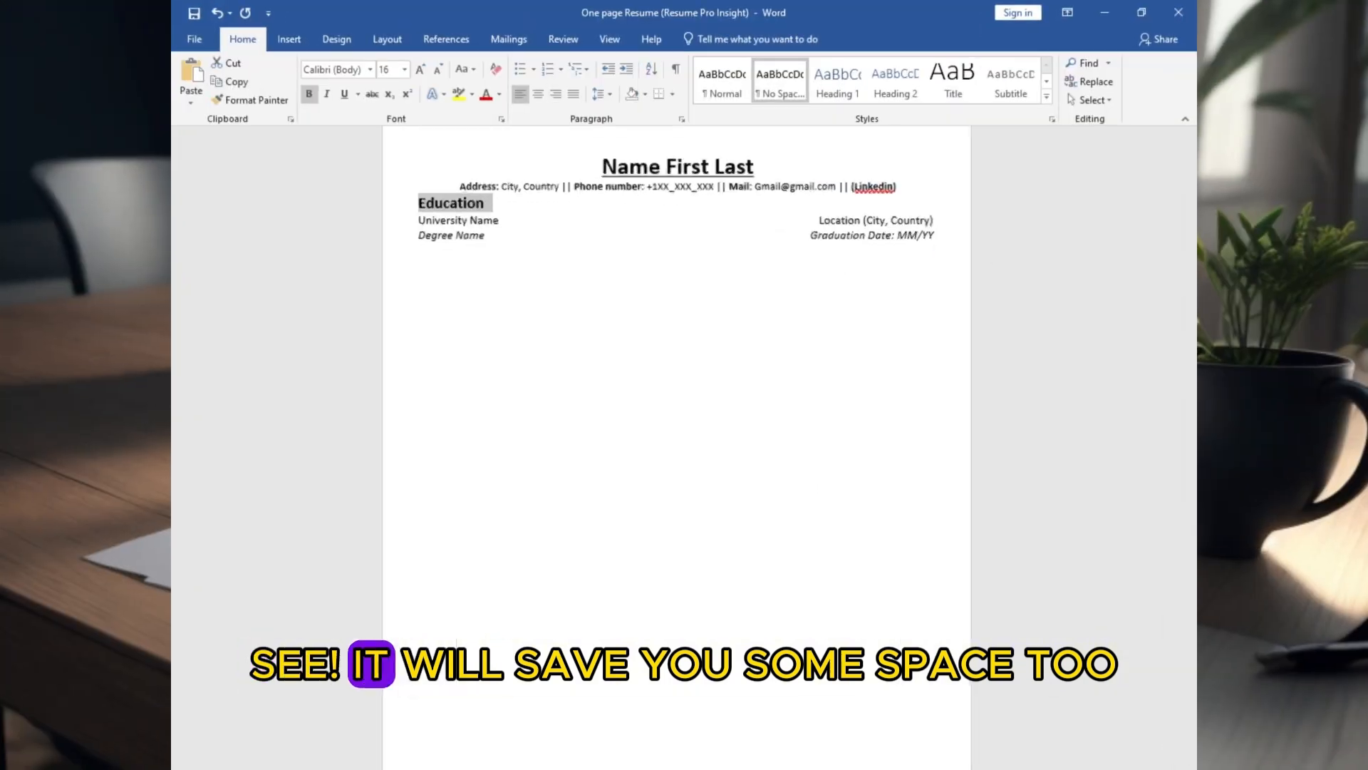
pyautogui.click(629, 248)
pyautogui.tripleClick(415, 247)
pyautogui.hotkey('ctrl', 'b')
pyautogui.click(413, 262)
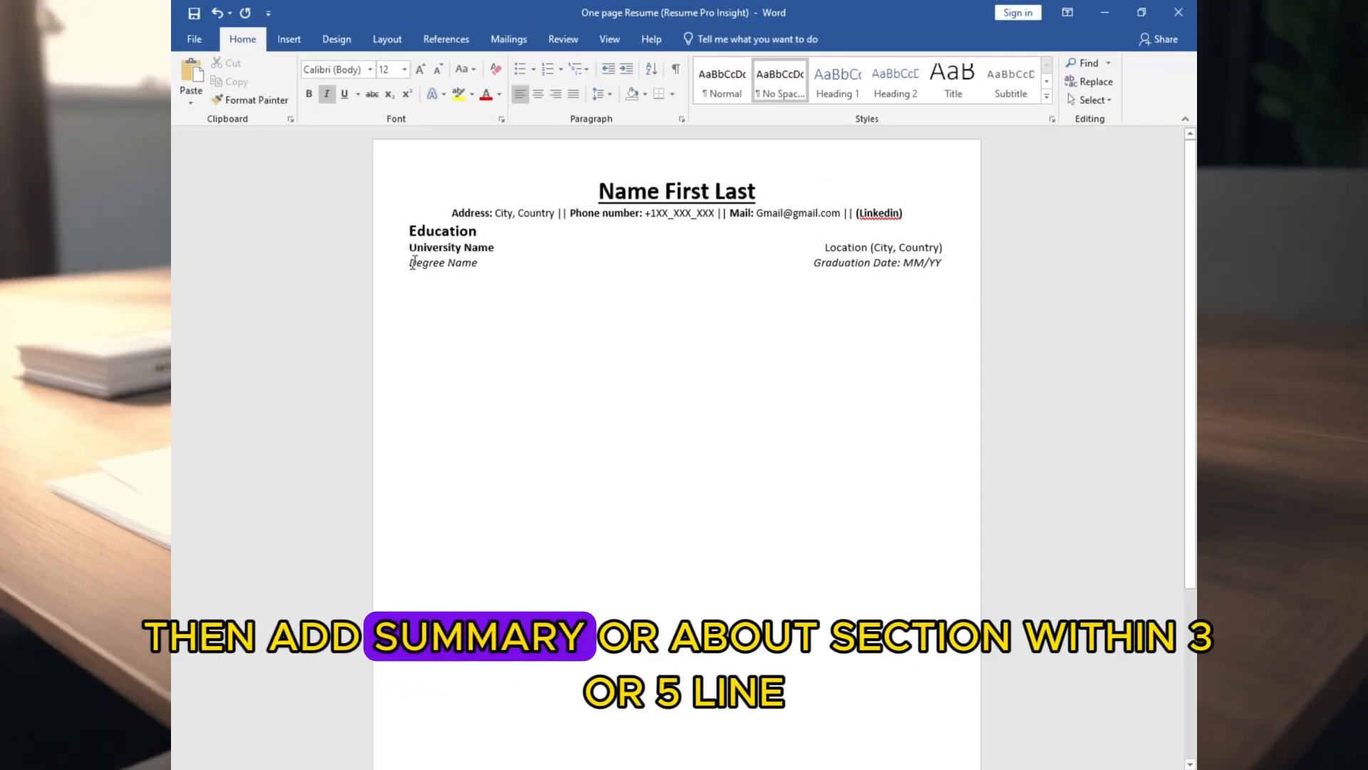
# Paste the Summery/About/Background section below Education and extend its placeholder paragraph with a dotted line
pyautogui.write('Summary/About/Background Lorem ipsum dolor sit amet, consectetur adipiscing elit dui. Vestibulum sit amet quam rhoncus, egestas dui eget, malesuada justo. Ut aliquam auguer honcus egestas, amet quam rhoncus, egestas dui honcus.')
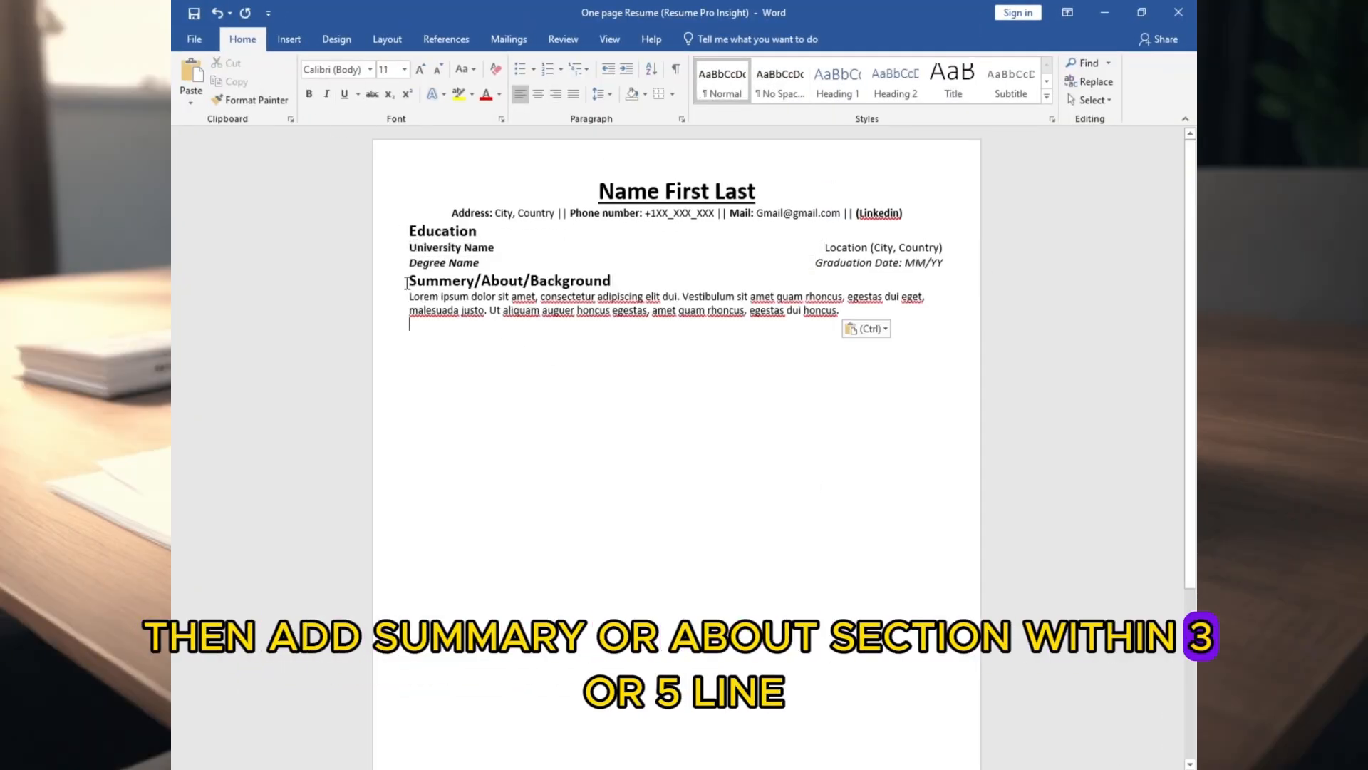
pyautogui.click(411, 297)
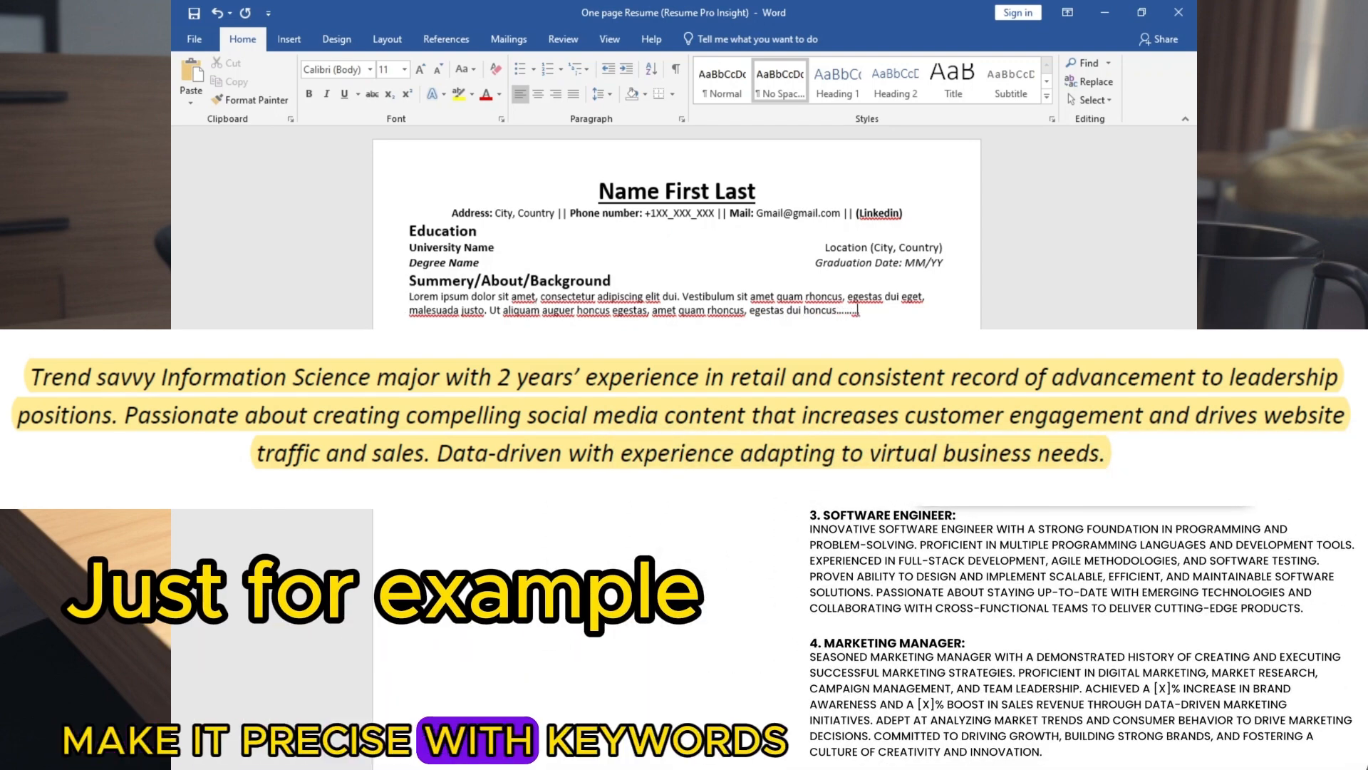
pyautogui.press('Tab')
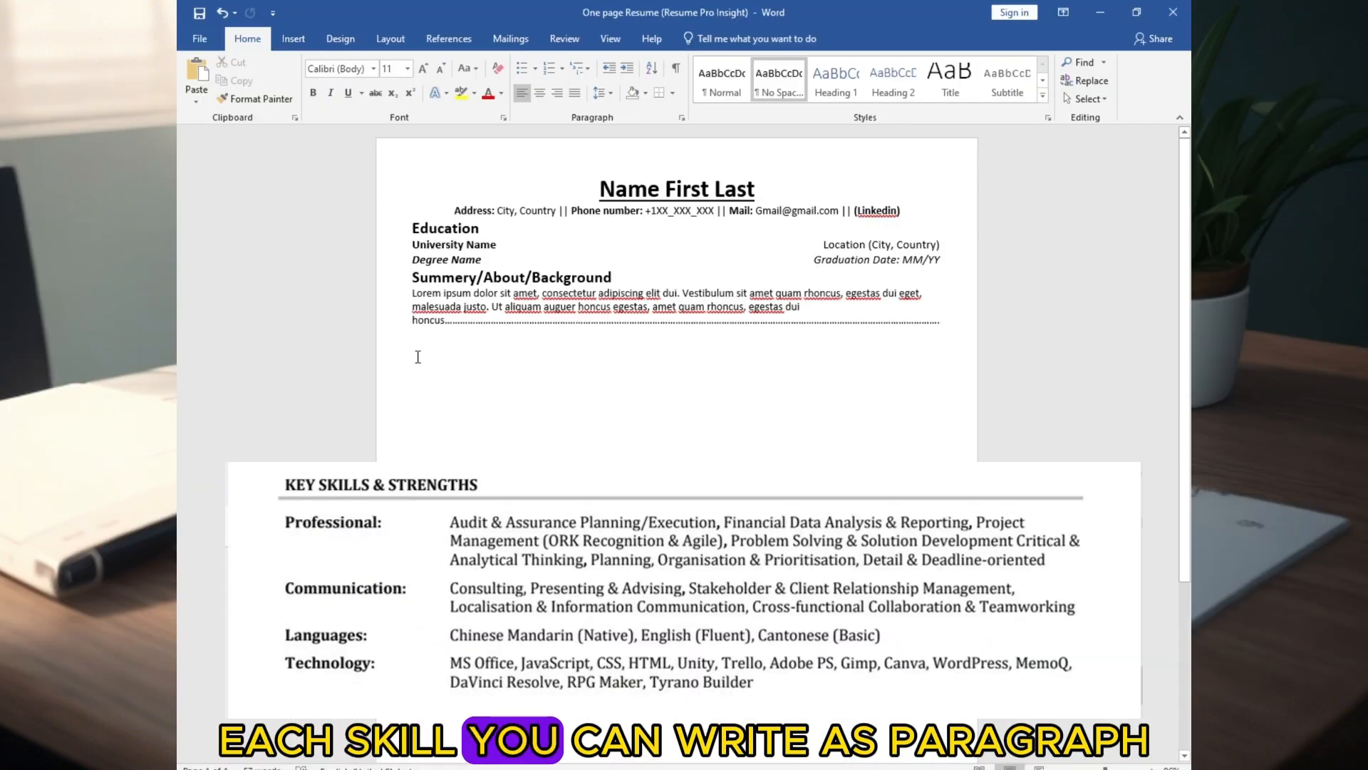
# Paste the Skill Set/Strength & Expertise/ Key Proficiency, Work Experience and Project/Training sections below the summary
pyautogui.write('Skill Set/Strength & Expertise/ Key Proficiency Software Skills: Skill Name • Skill Name • Skill Name • Skill • Skill Name • Skill Name • Skill Name • Skill Technical Skills: Skill Name • Skill Name • Skill Name • Skill • Skill • Skill Name • Skill Name • Skill Name • Skill Others: Skill Name • Skill Name • Skill Name • Skill Filtering • Skill • Skill Name • Skill Name • Skill Name • Skill Soft Skills: Skill Name • Skill Name • Skill Name • Skill Filtering • Skill • Skill Name • Skill Name • Skill Name • Skill')
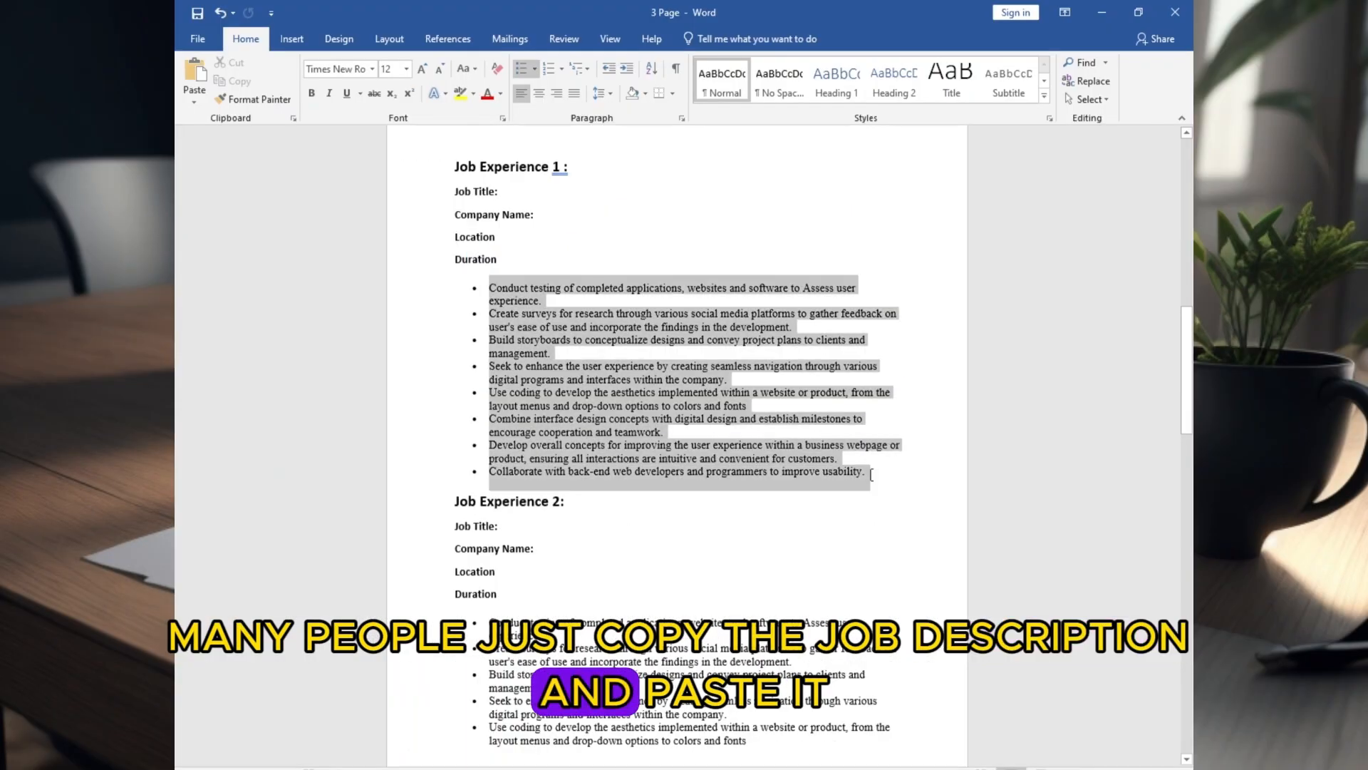
pyautogui.write('Primary Responsibilities: Designs, develops, tests, deploys, and maintains client-side Web-based applications for CREA. Develops and maintains internal REST and GraphQL APIs. Creates and maintains internal Power Apps and Power Automate solutions. Utilizes external APIs for systems integrations and/or data consolidation. Designs and updates tables, routines, functions, and views for MySQL databases in accordance with business requirements. Converts project specifications to web application solutions using knowledge of programming techniques and existing systems. Collaborates with Application Developers and other members of IT to develop holistic technology solutions for CREA. Assists users with technical requests and questions, including debugging and recreating user issues.')
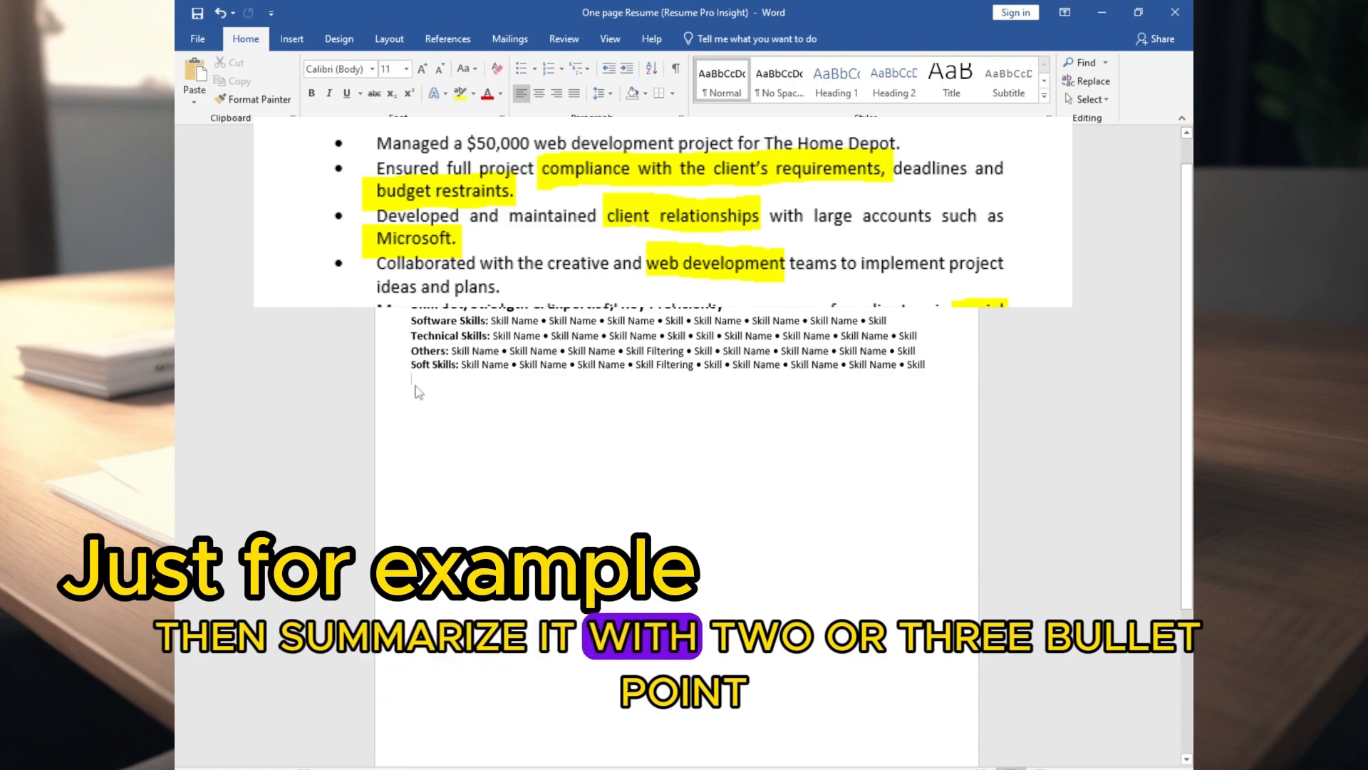
pyautogui.hotkey('ctrl', 'v')
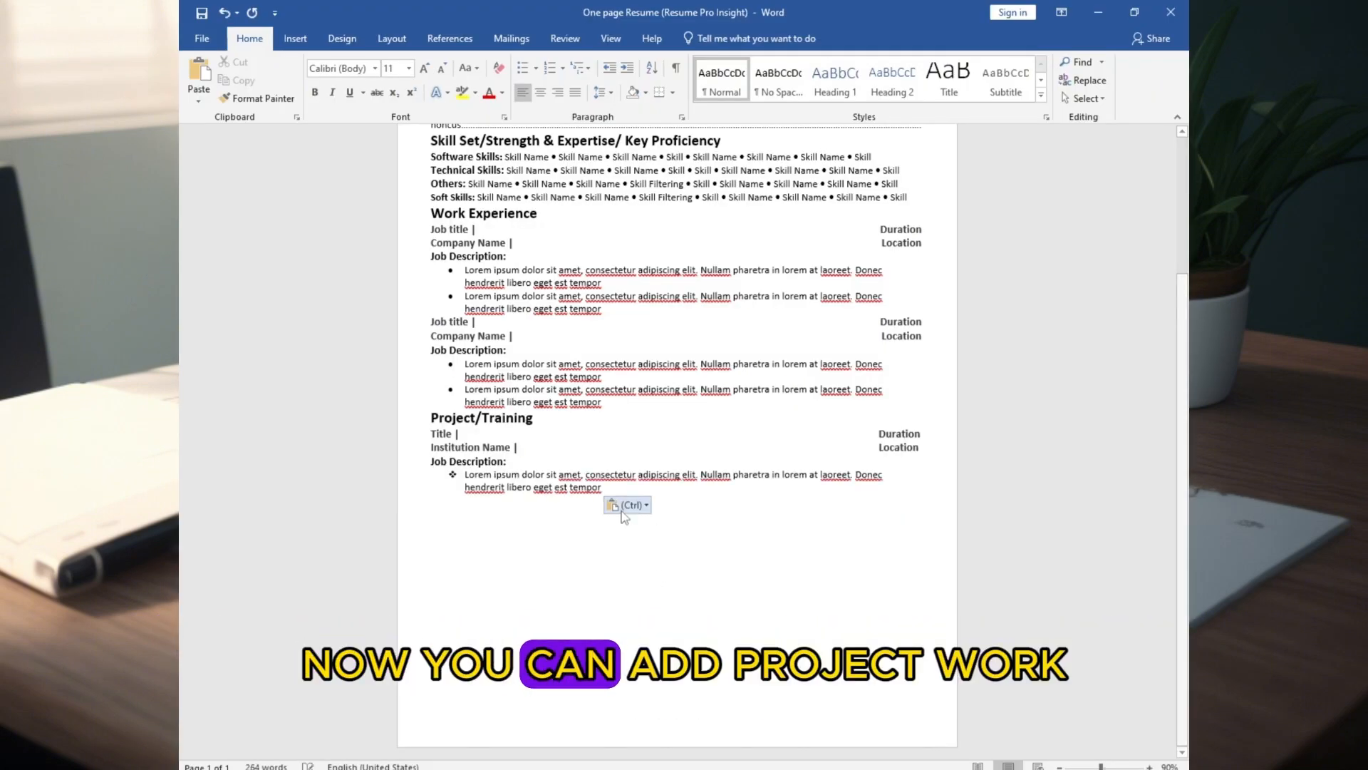
pyautogui.click(485, 475)
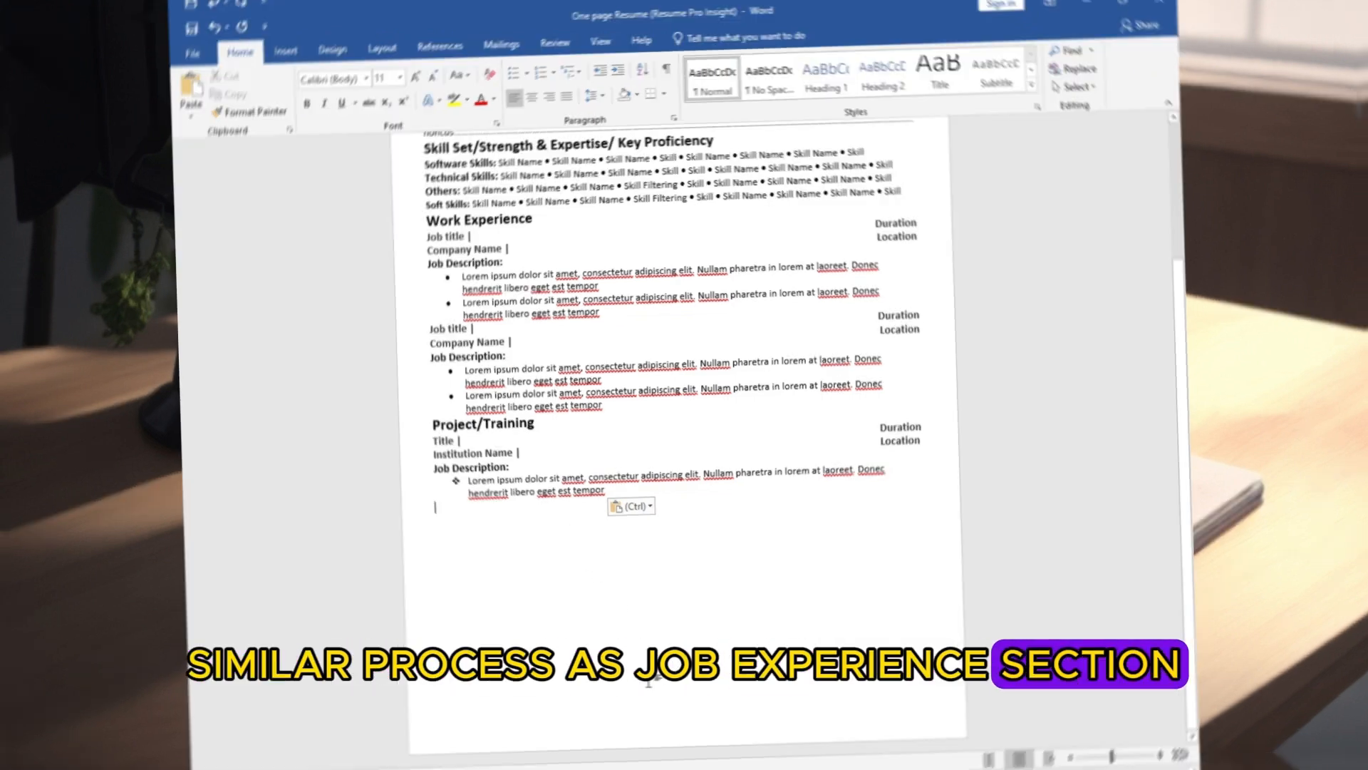
# Paste the Coursework (If Related to Your Job Industry)/Award section below Project/Training and remove its heading's indent
pyautogui.write('Coursework (If Related to Your Job Industry)/Award Course Name | Course Name | Course Name | Course Name | Course Name | Course Name | Course Course Name | Course Name | Course Name | Course Name | Course Name | Course Name | Course (Award name, institutions if you add)')
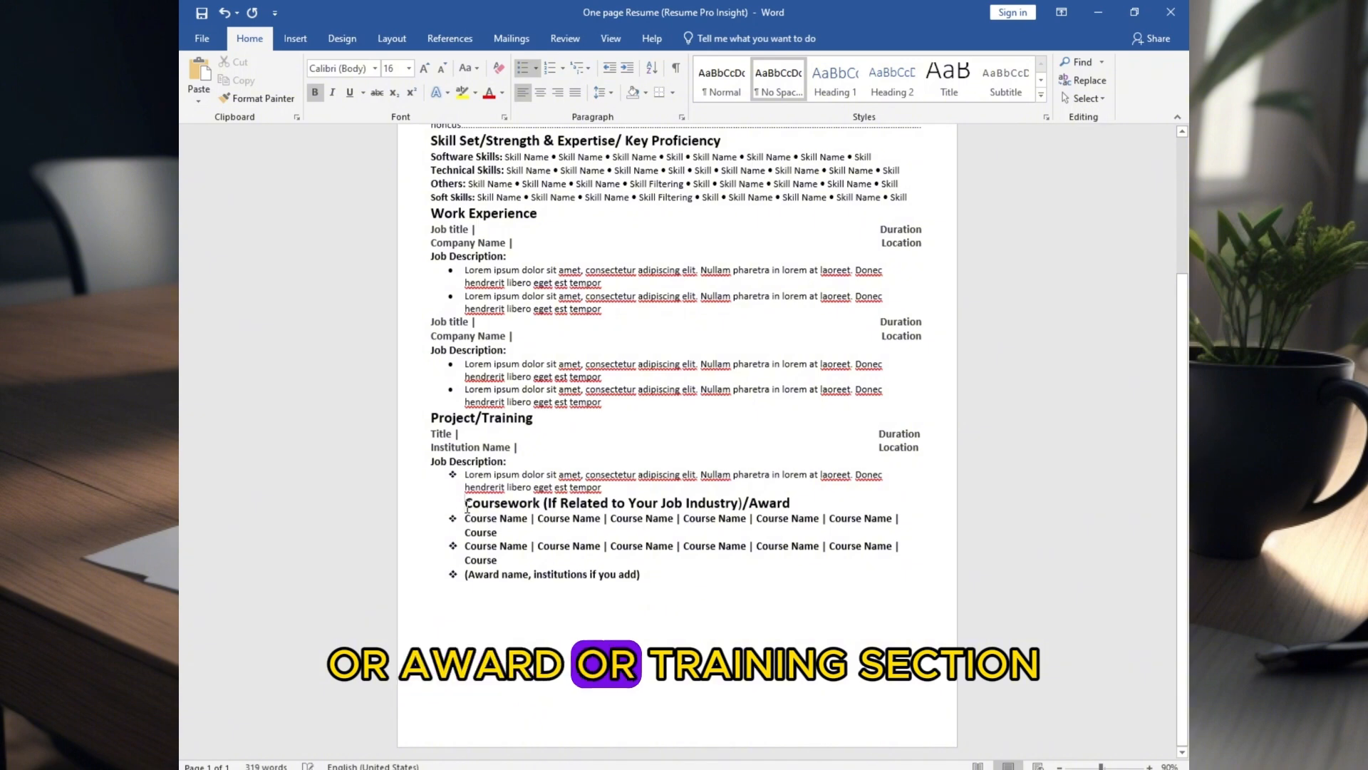
pyautogui.press('BackSpace')
pyautogui.press('BackSpace')
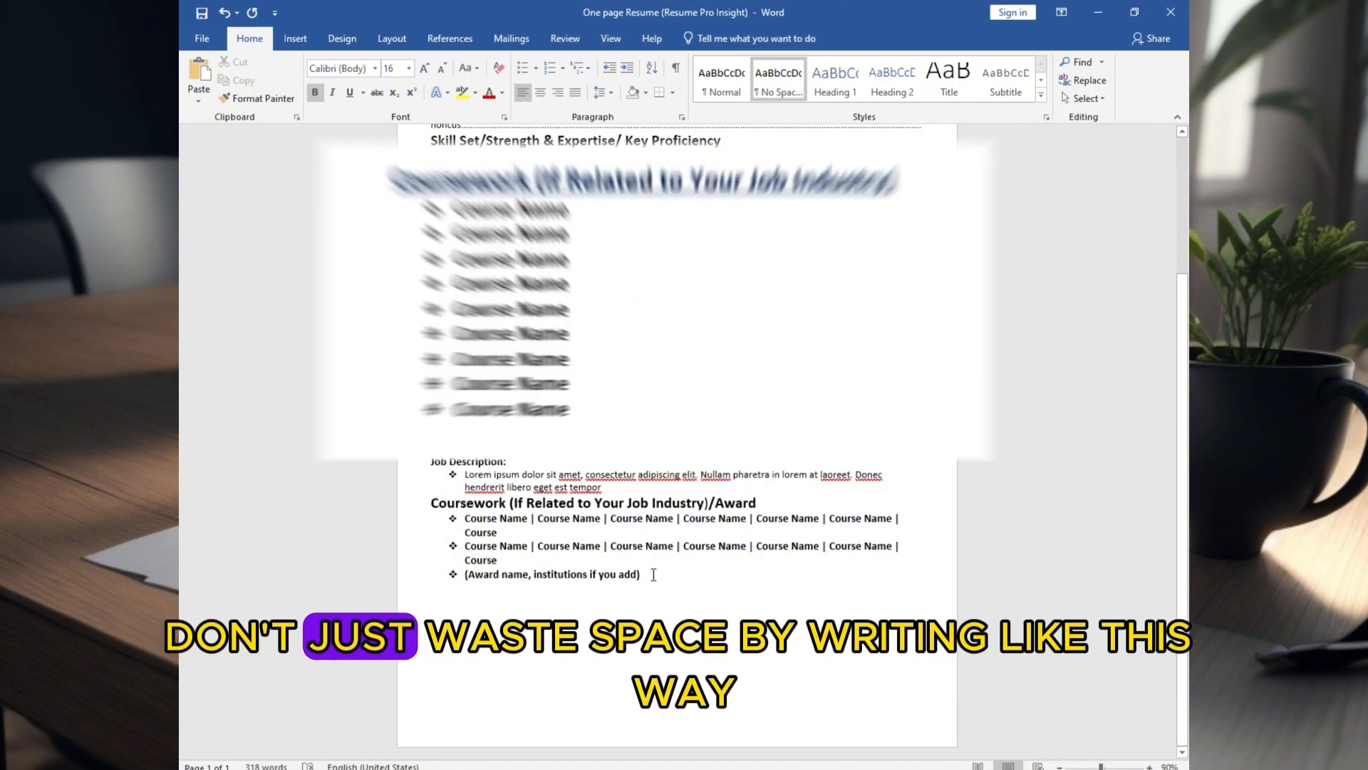
pyautogui.moveTo(651, 574); pyautogui.dragTo(392, 502)
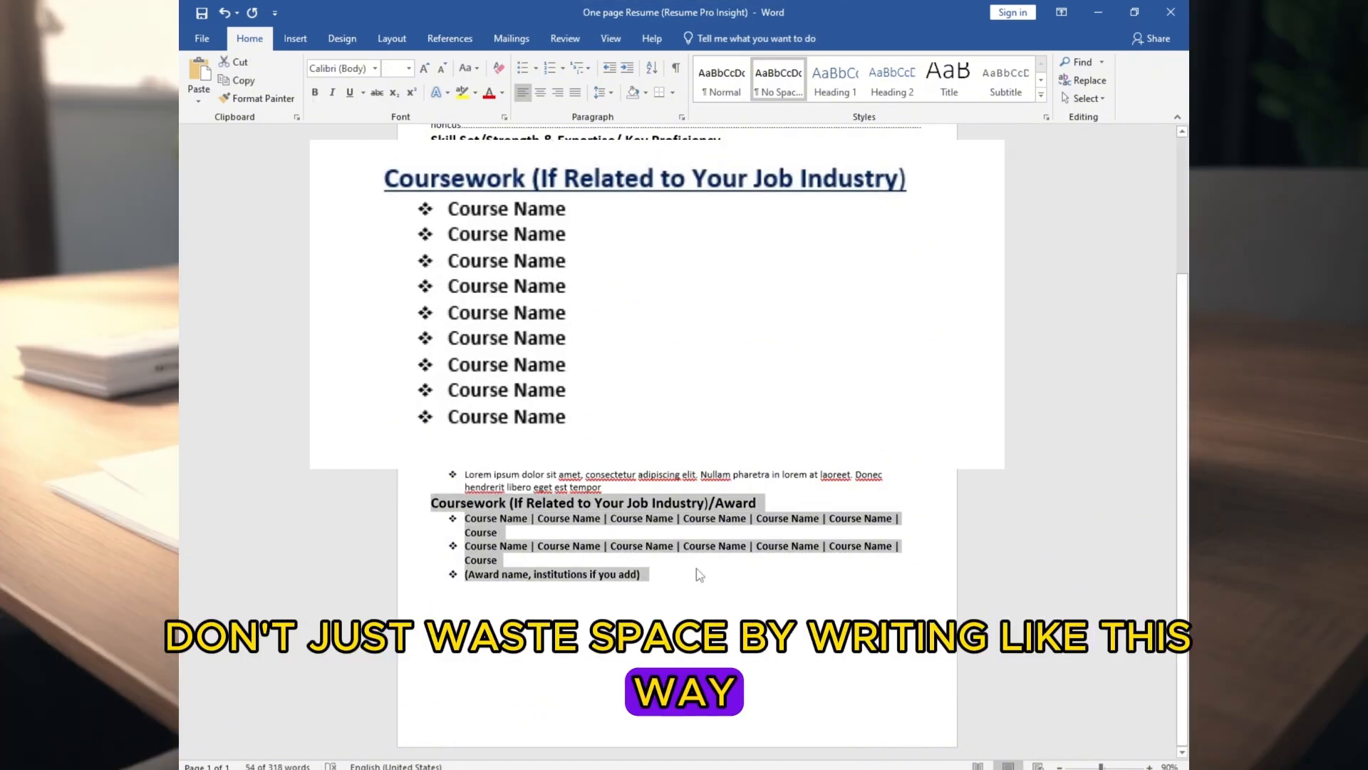
pyautogui.click(512, 558)
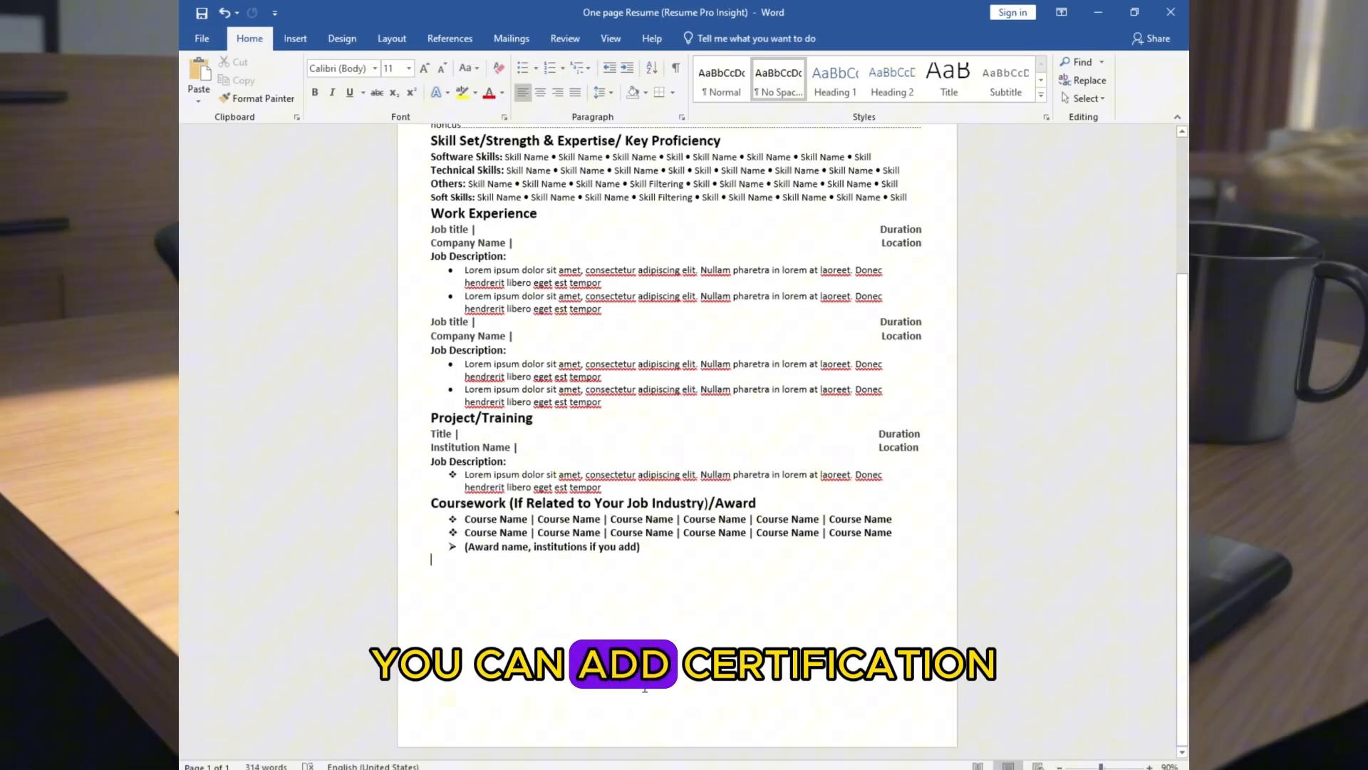
# Paste the Certification section with two check-mark bullet lines below the coursework and award entries
pyautogui.write('Certification Lorem ipsum dolor sit amet, consectetur adipiscing elite Lorem ipsum dolor sit amet, consectetur adipiscing elite')
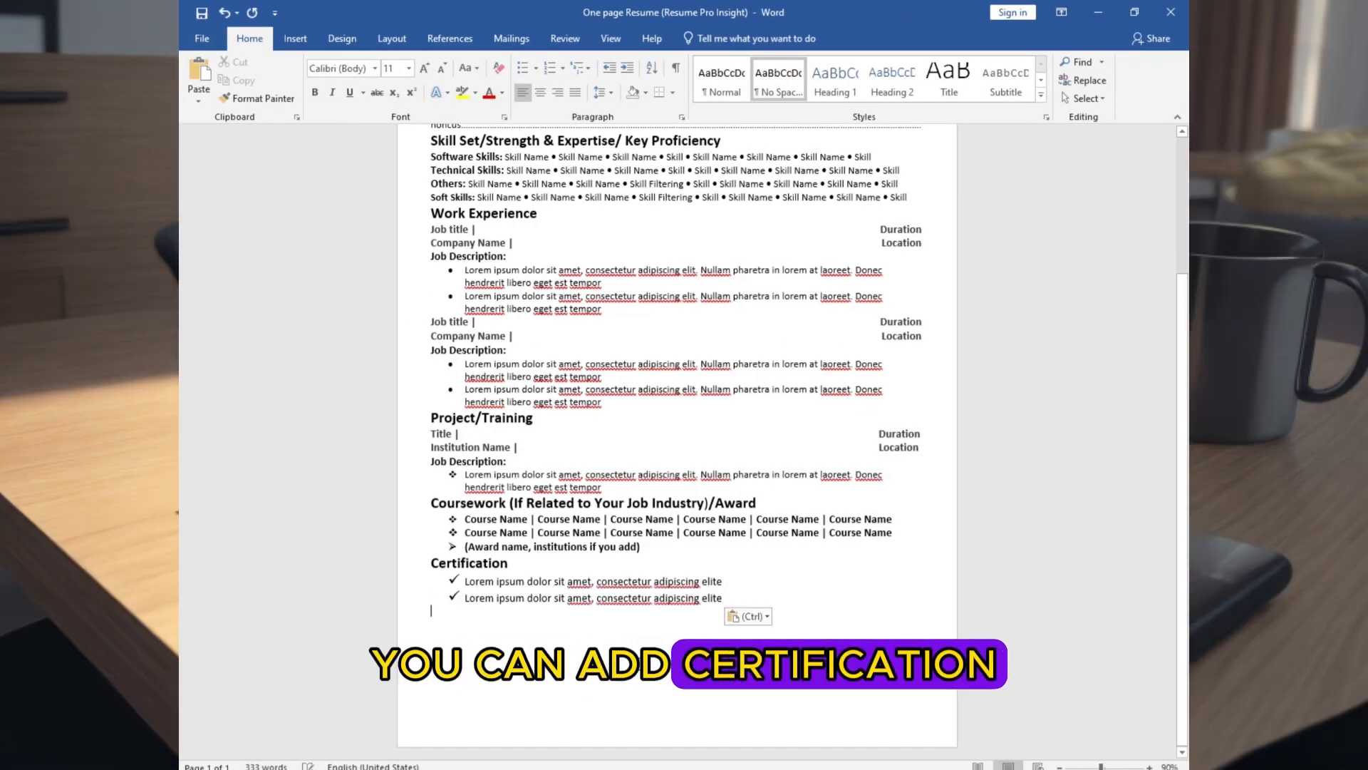
pyautogui.click(455, 579)
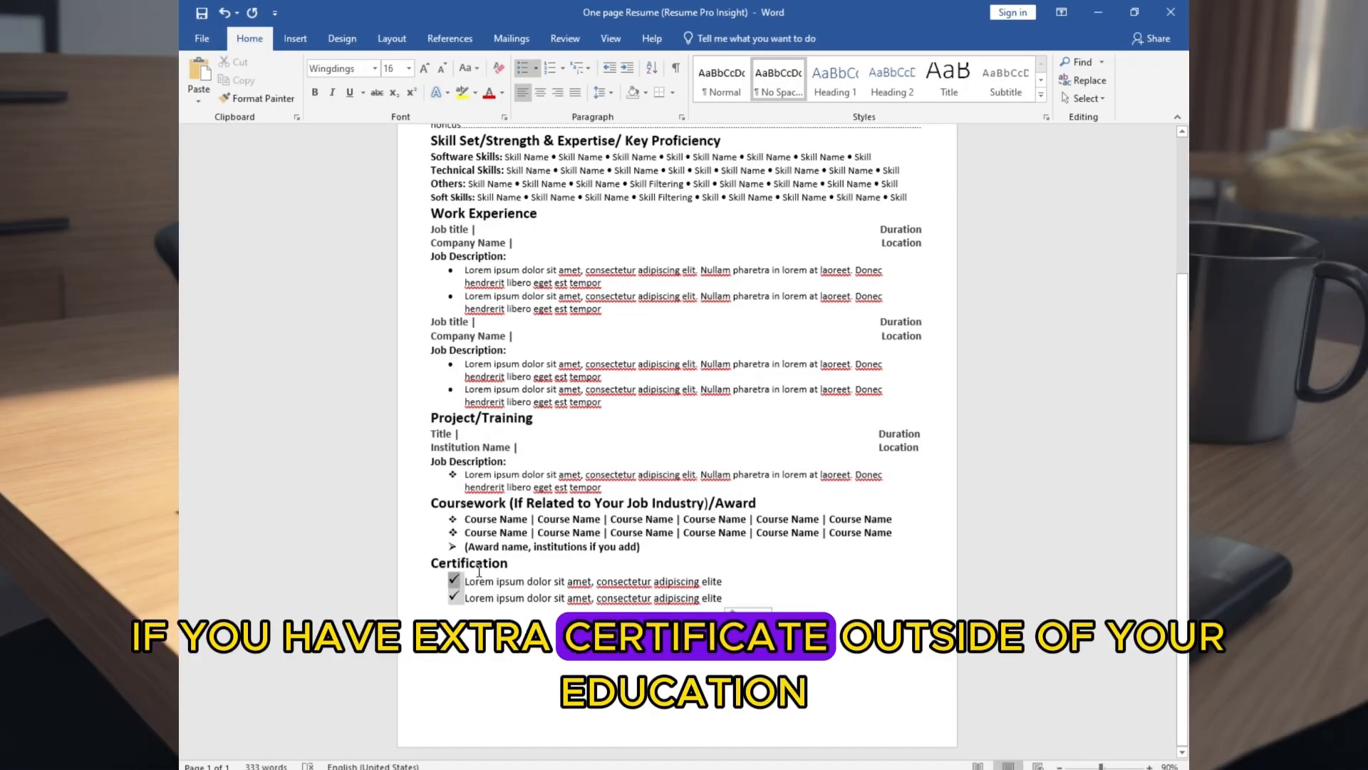
# Change the bullets under the first Work Experience job description to the multicoloured picture bullet
pyautogui.click(452, 270)
pyautogui.click(536, 68)
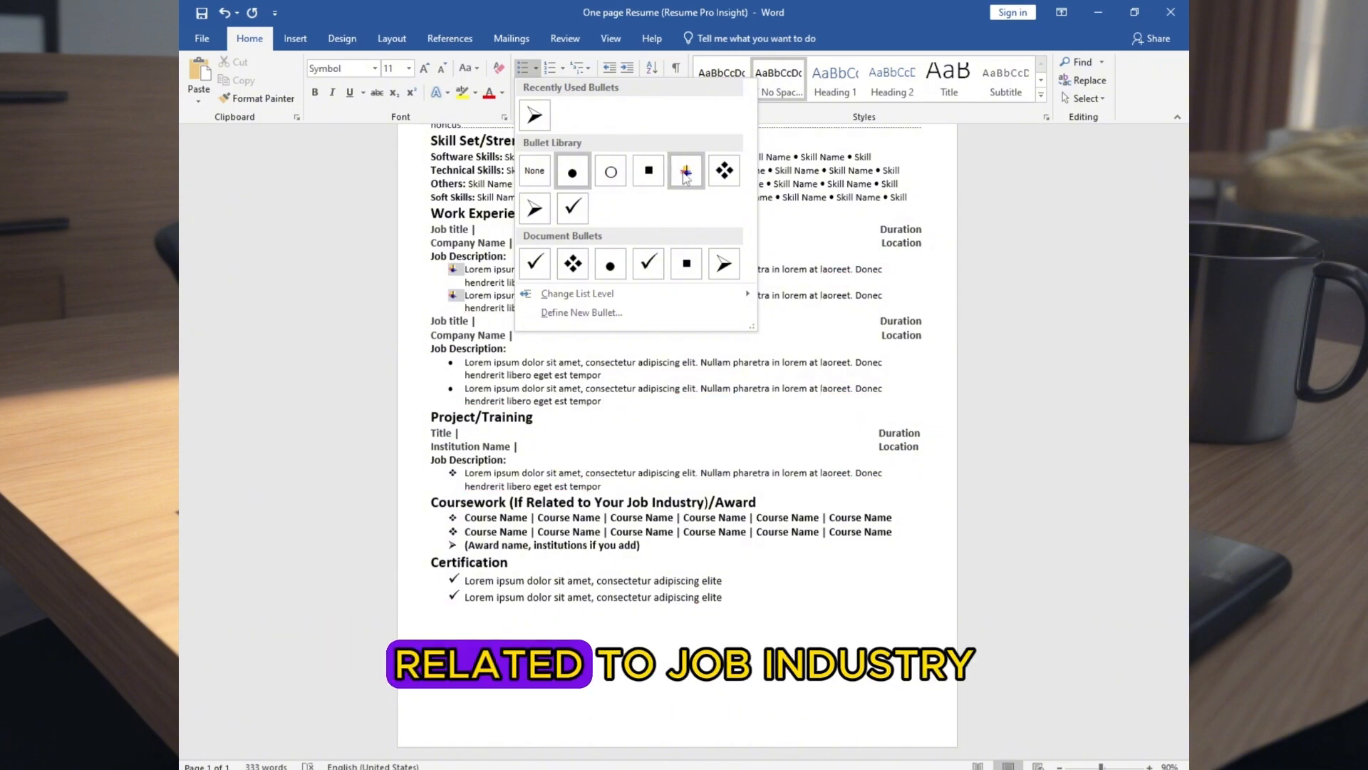
pyautogui.click(686, 175)
# Paste the Language /Interest/Hobbies/Volunteer Work section below the last Certification entry
pyautogui.click(724, 597)
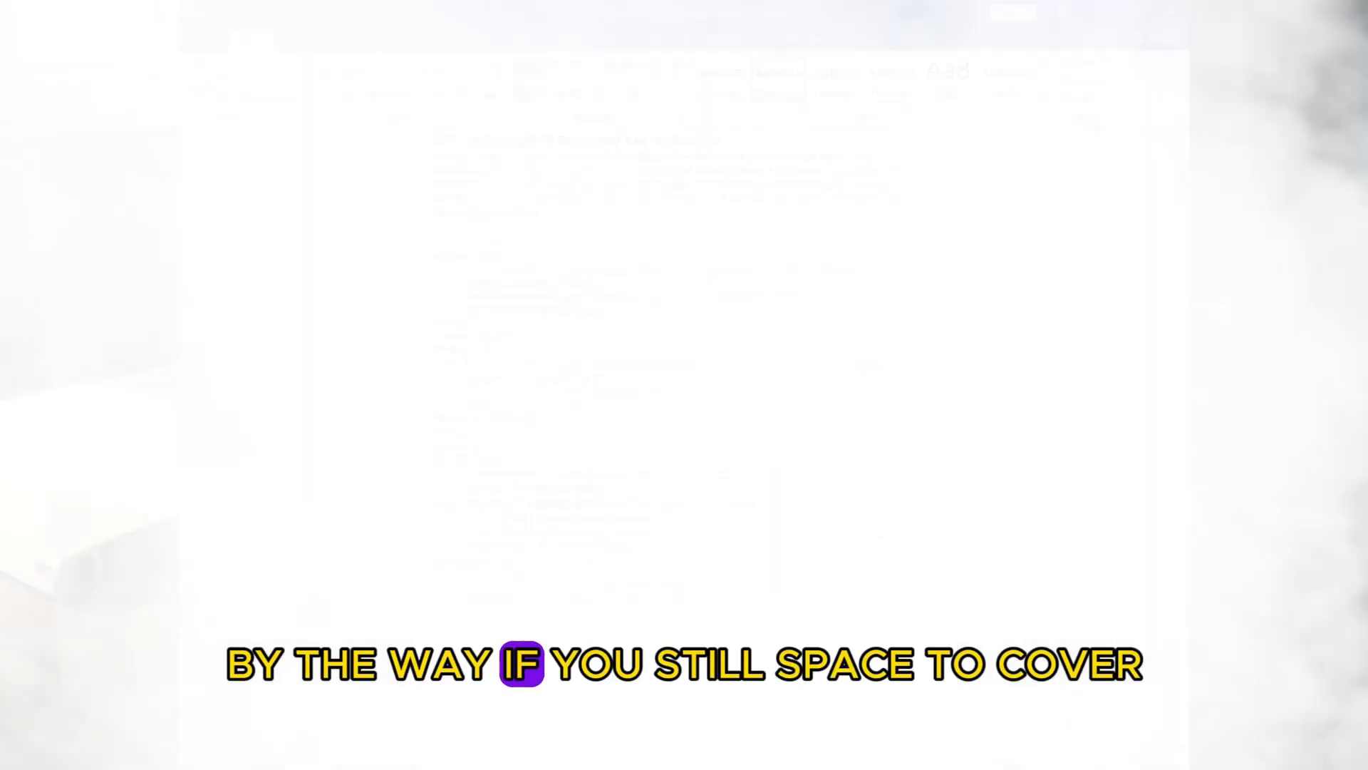
pyautogui.press('Return')
pyautogui.write('Language /Interest/Hobbies/Volunteer Work Lorem ipsum dolor sit amet, consectetur adipiscing elite Lorem ipsum dolor sit amet, consectetur adipiscing elite')
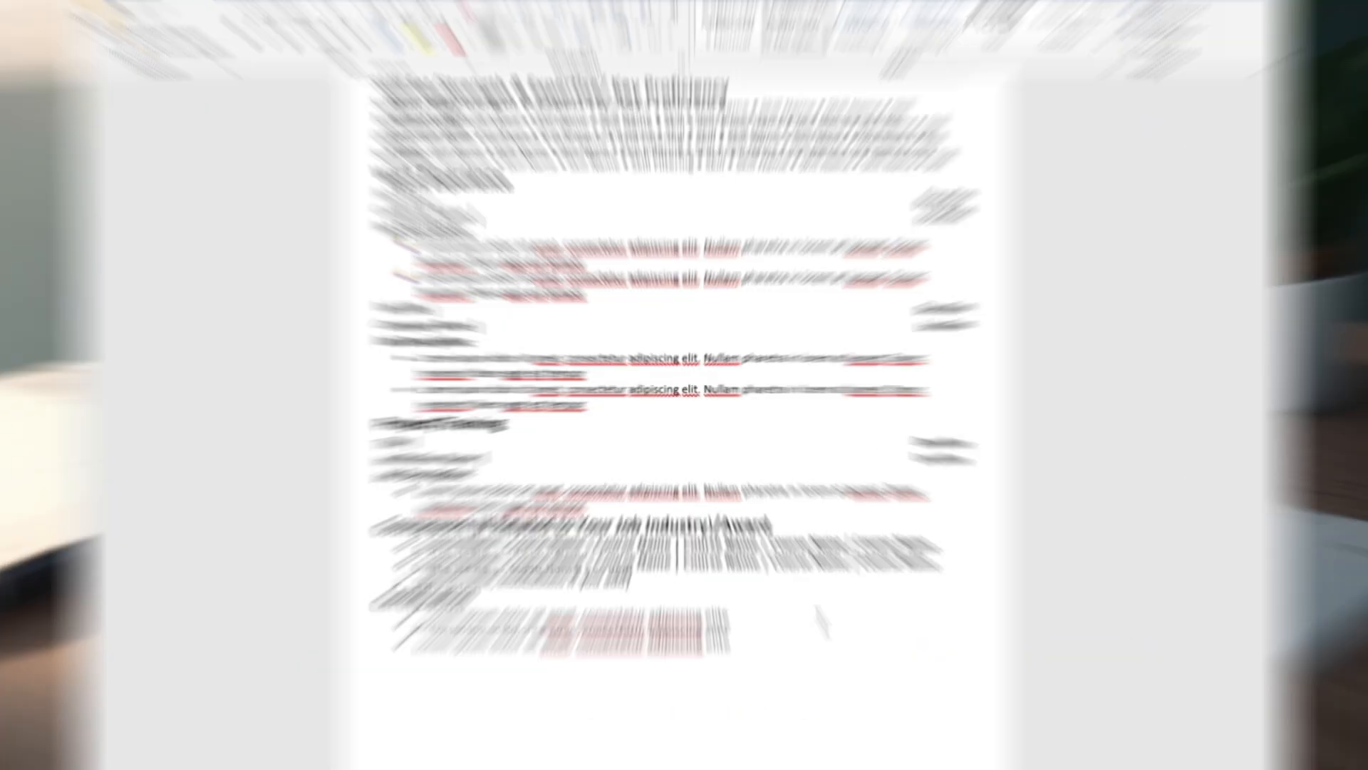
# Insert an unbulleted blank line above the Language /Interest/Hobbies/Volunteer Work heading and above the Certification heading
pyautogui.click(595, 632)
pyautogui.press('Left')
pyautogui.press('Return')
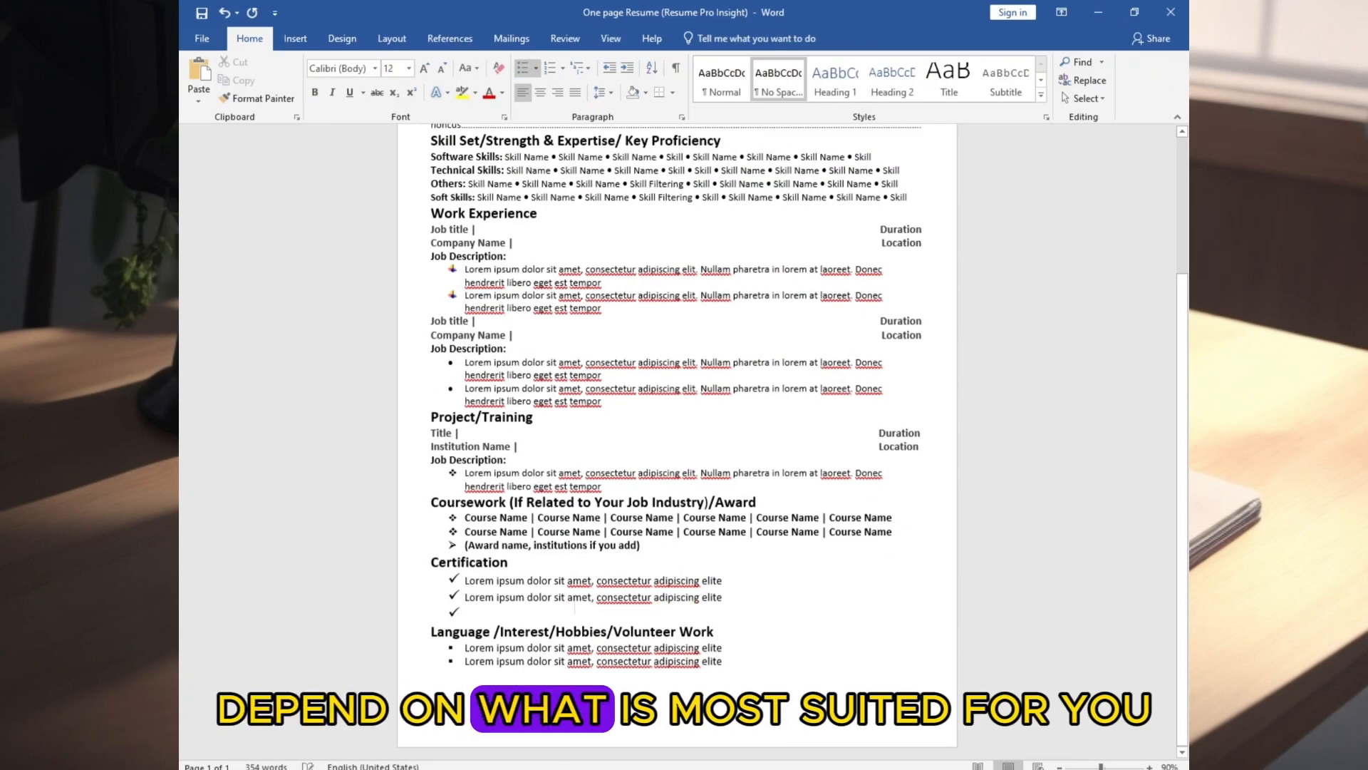
pyautogui.press('Return')
pyautogui.press('Return')
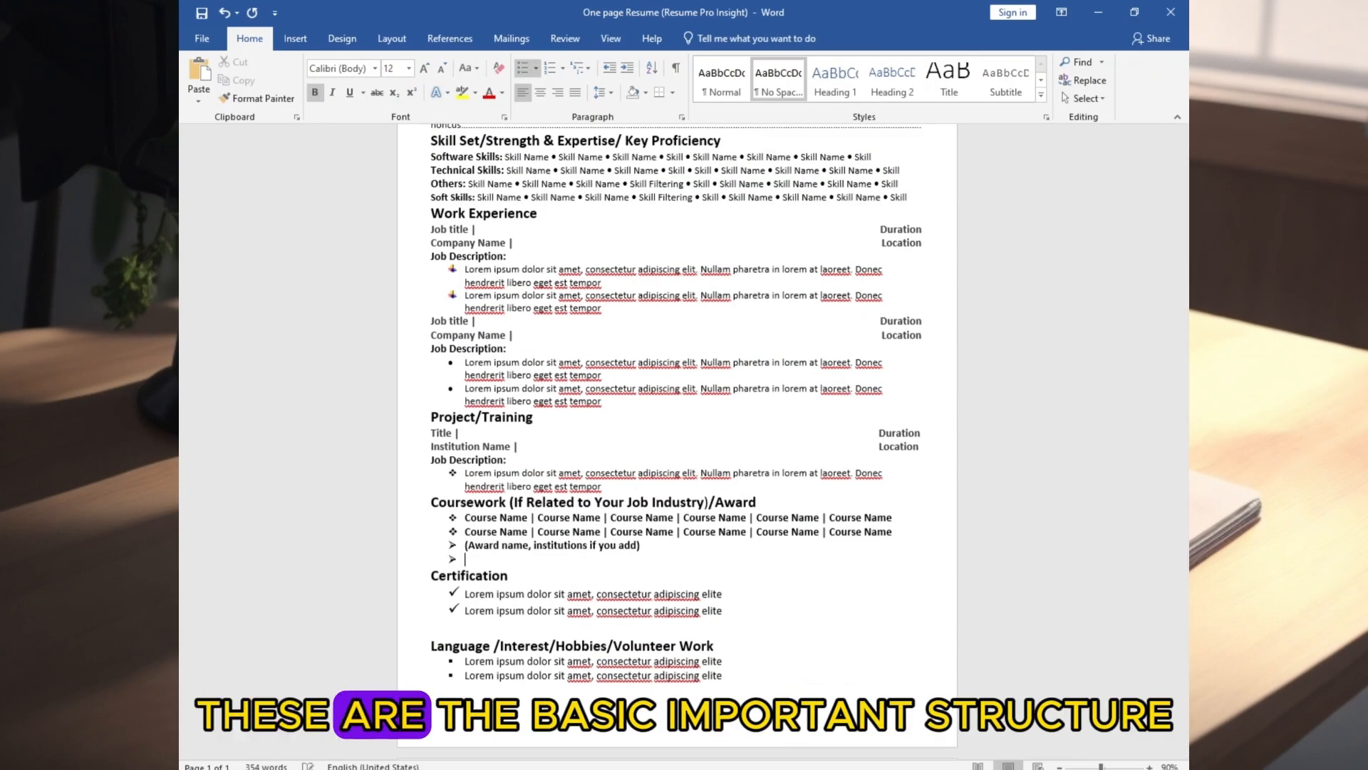
pyautogui.press('BackSpace')
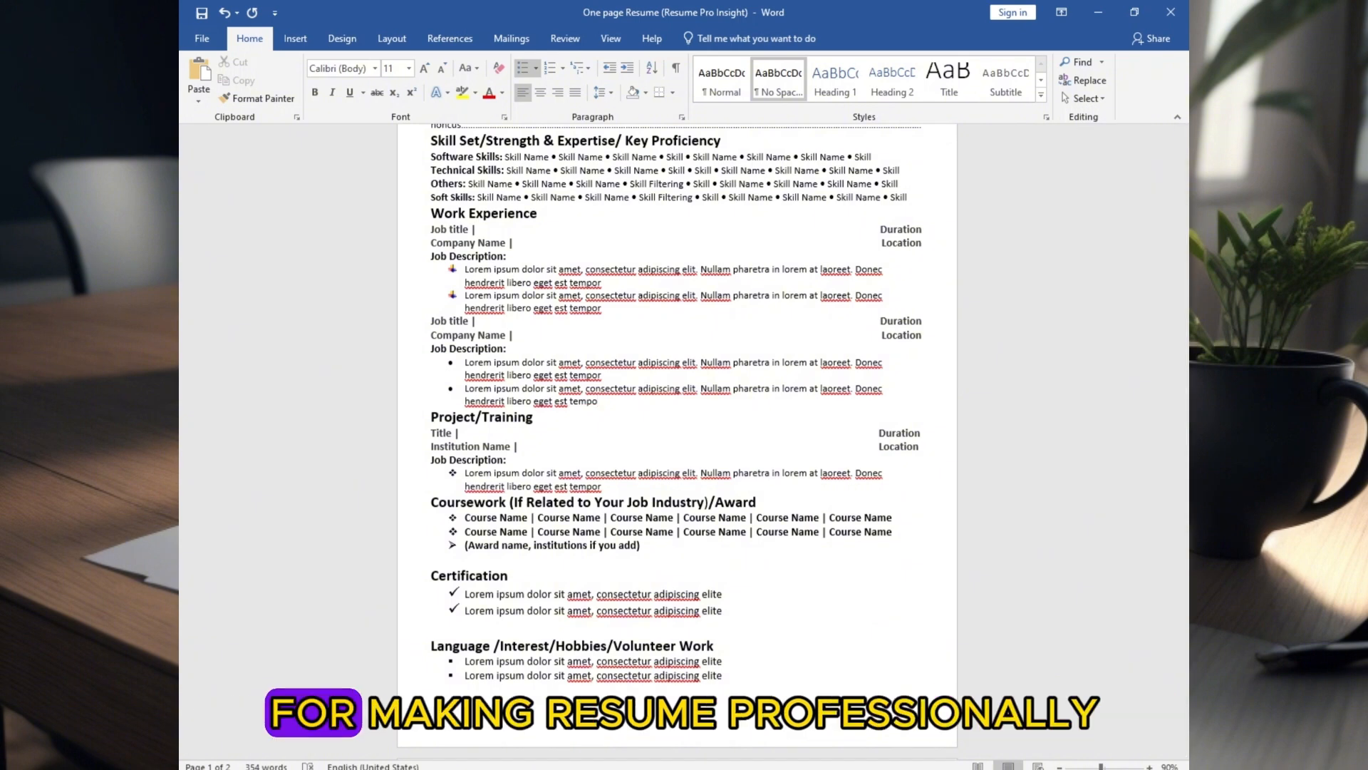
# Insert a blank line above each of the Project/Training, Work Experience and Skill Set headings
pyautogui.press('Return')
pyautogui.press('BackSpace')
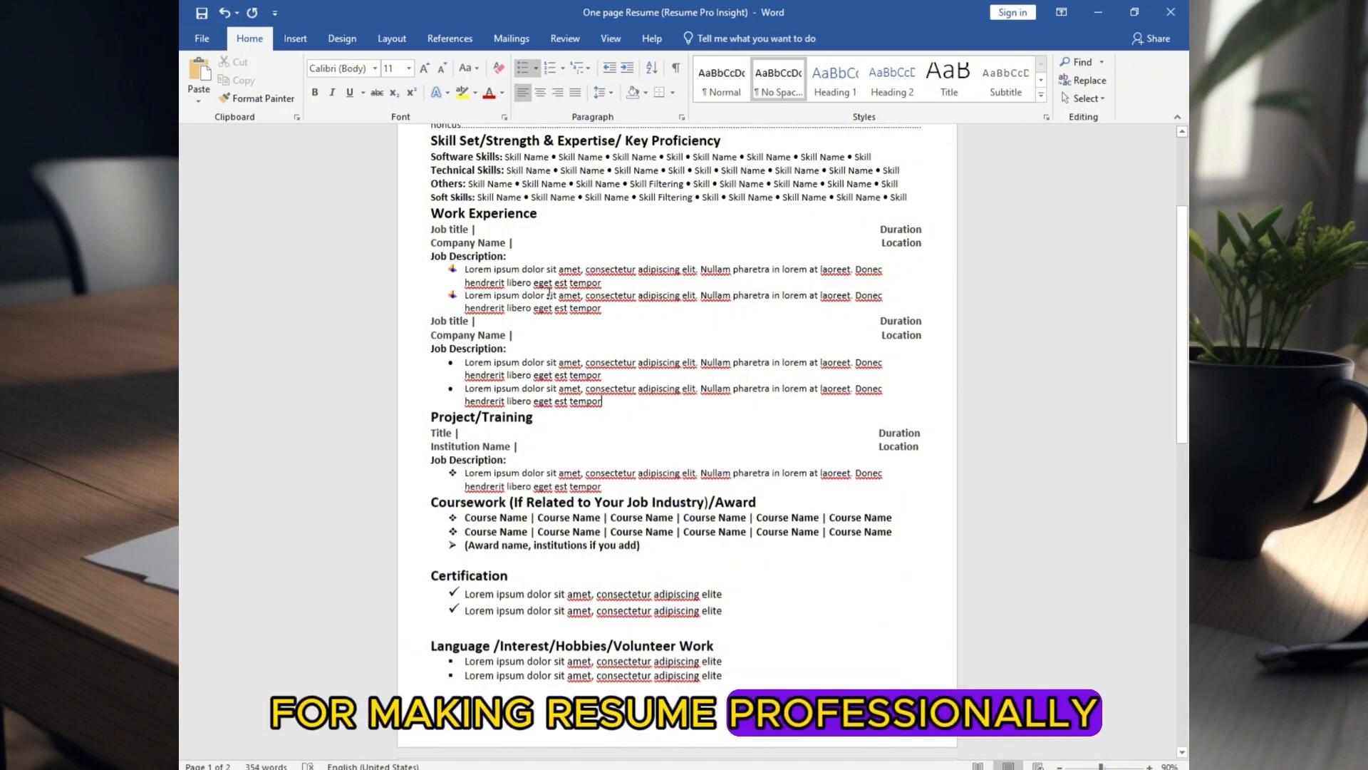
pyautogui.press('Return')
pyautogui.scroll(1, 854, 225)
pyautogui.click(917, 230)
pyautogui.press('Return')
pyautogui.scroll(2, 920, 213)
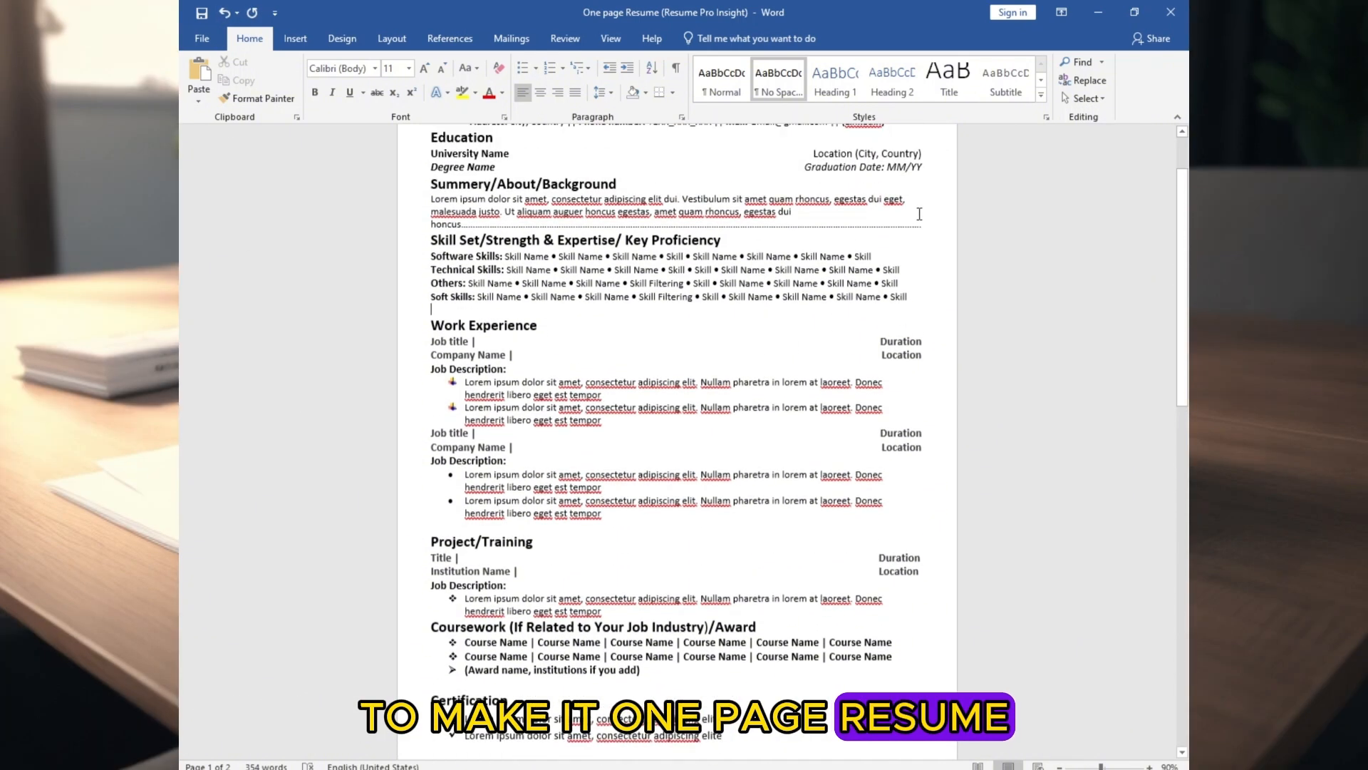
pyautogui.click(925, 224)
pyautogui.press('Return')
pyautogui.scroll(-4, 803, 363)
pyautogui.scroll(4, 803, 364)
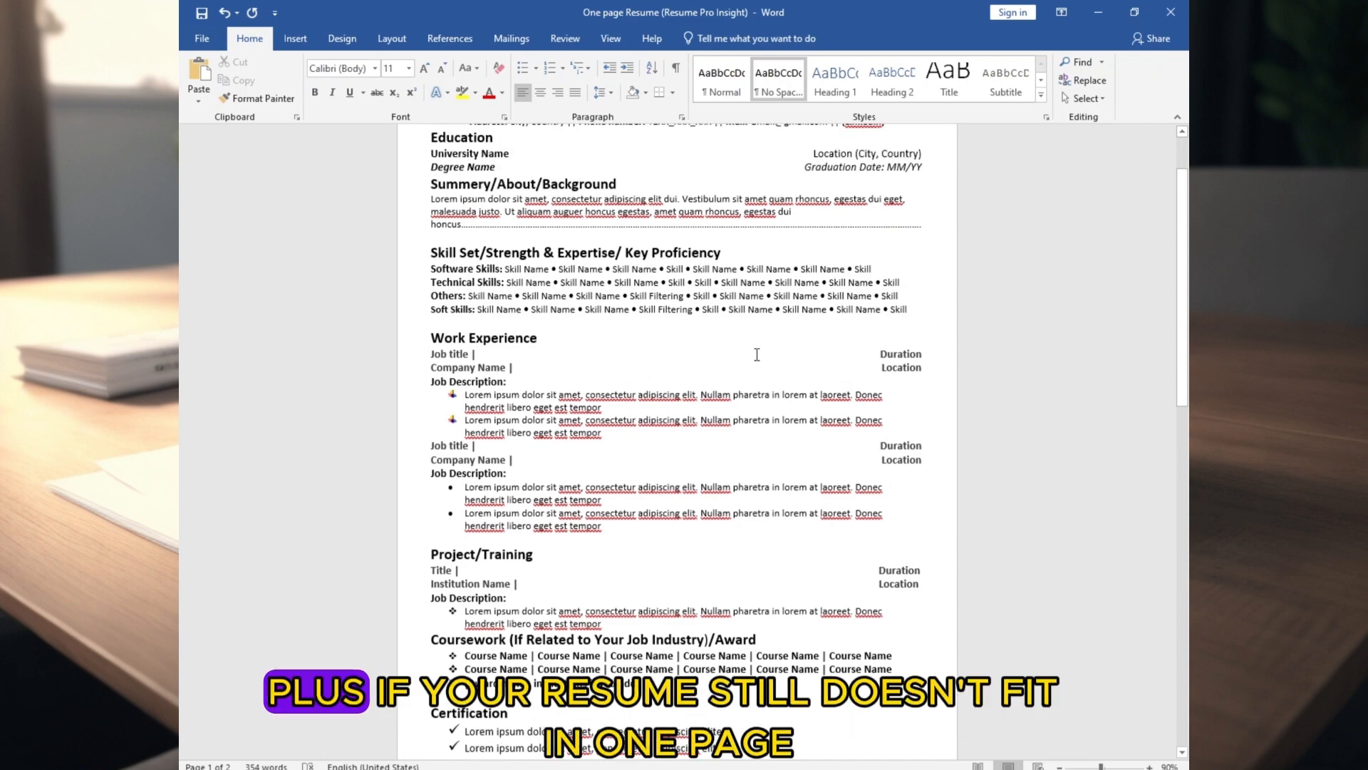
# Add a blank line above Coursework, and delete the second course-name line and the blank line above the Language heading
pyautogui.scroll(-1, 649, 358)
pyautogui.scroll(-2, 611, 432)
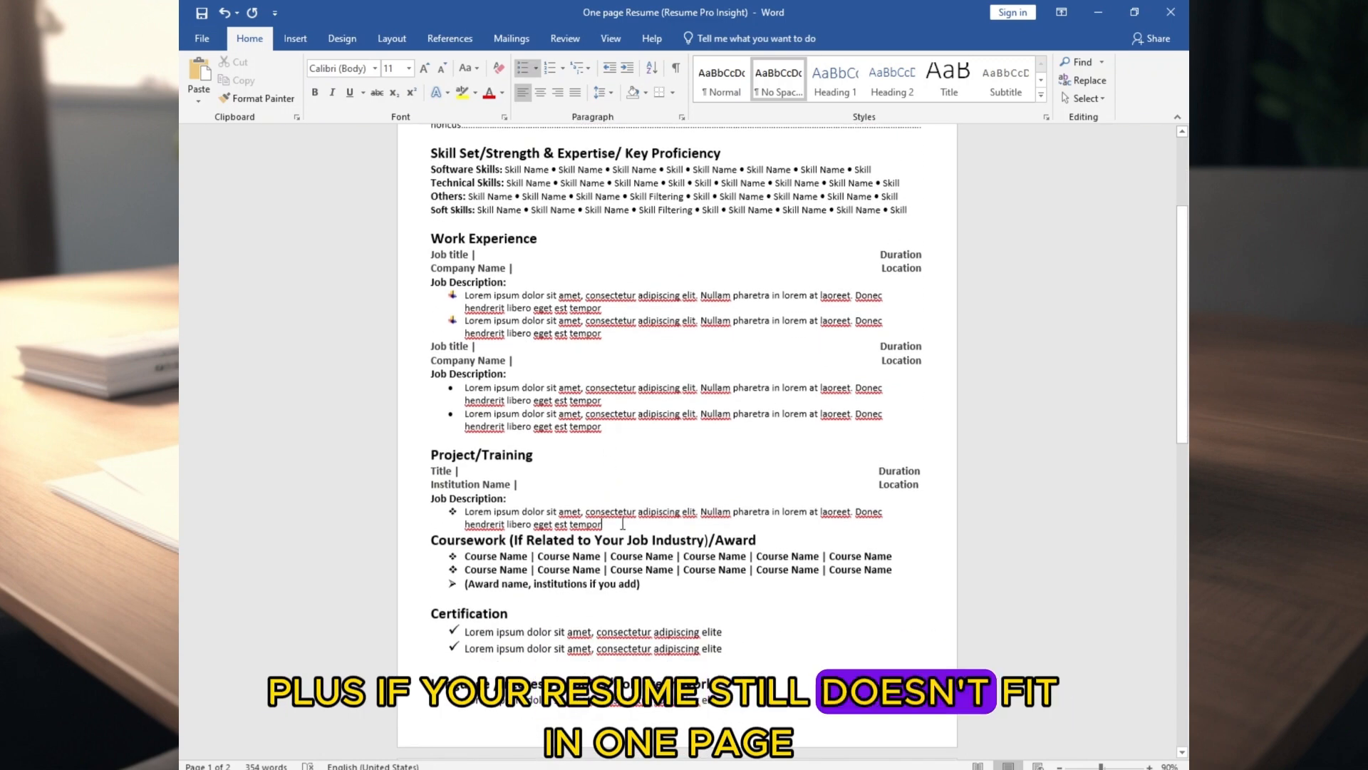
pyautogui.press('Return')
pyautogui.scroll(-3, 668, 491)
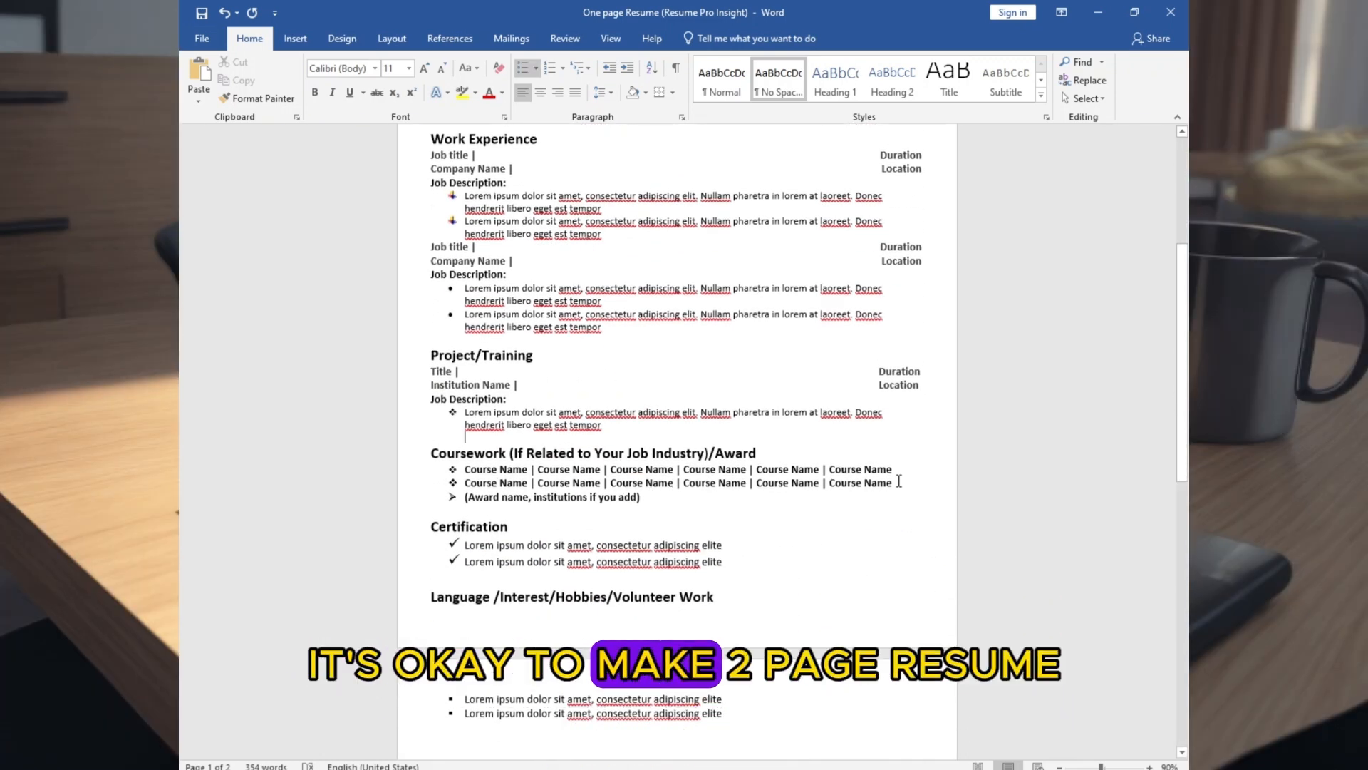
pyautogui.press('Delete')
pyautogui.scroll(-1, 493, 506)
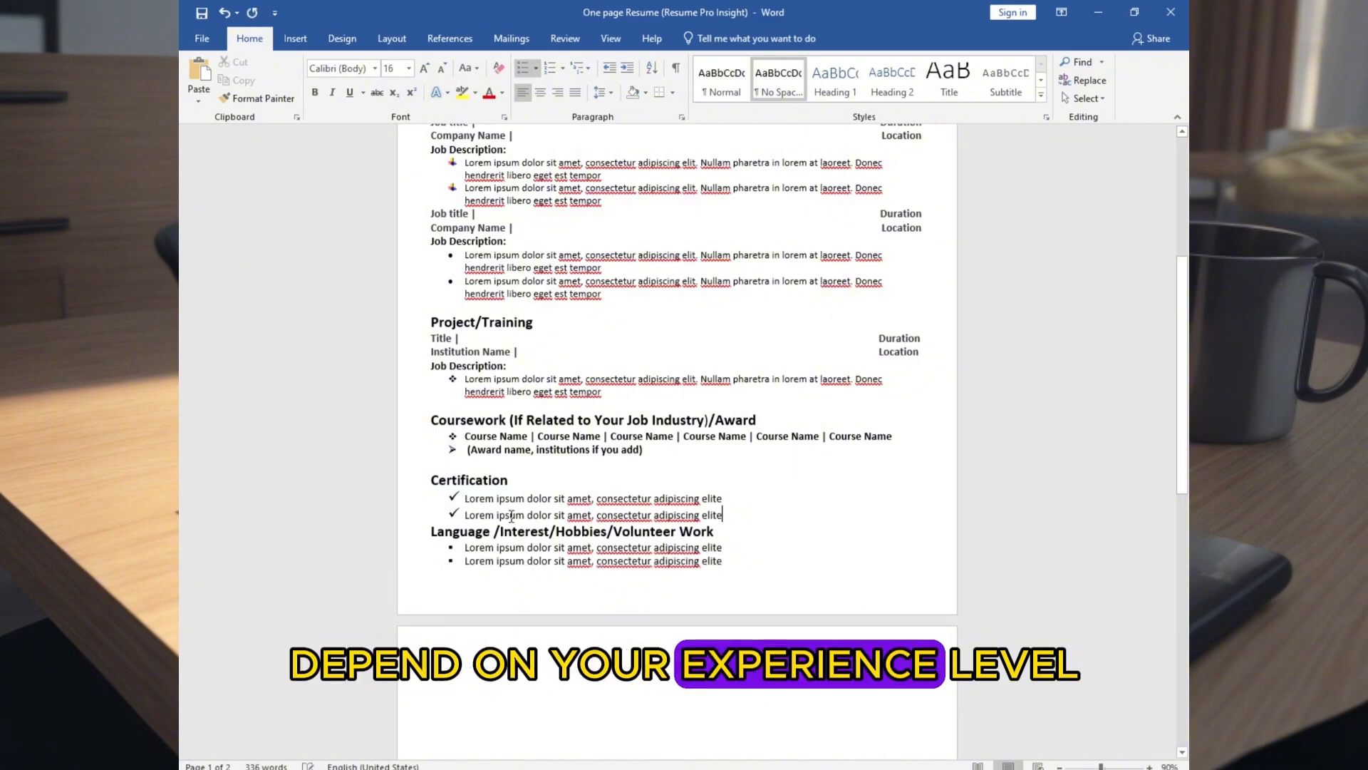
# Underline all the section headings from Education through Language /Interest/Hobbies/Volunteer Work
pyautogui.scroll(5, 677, 356)
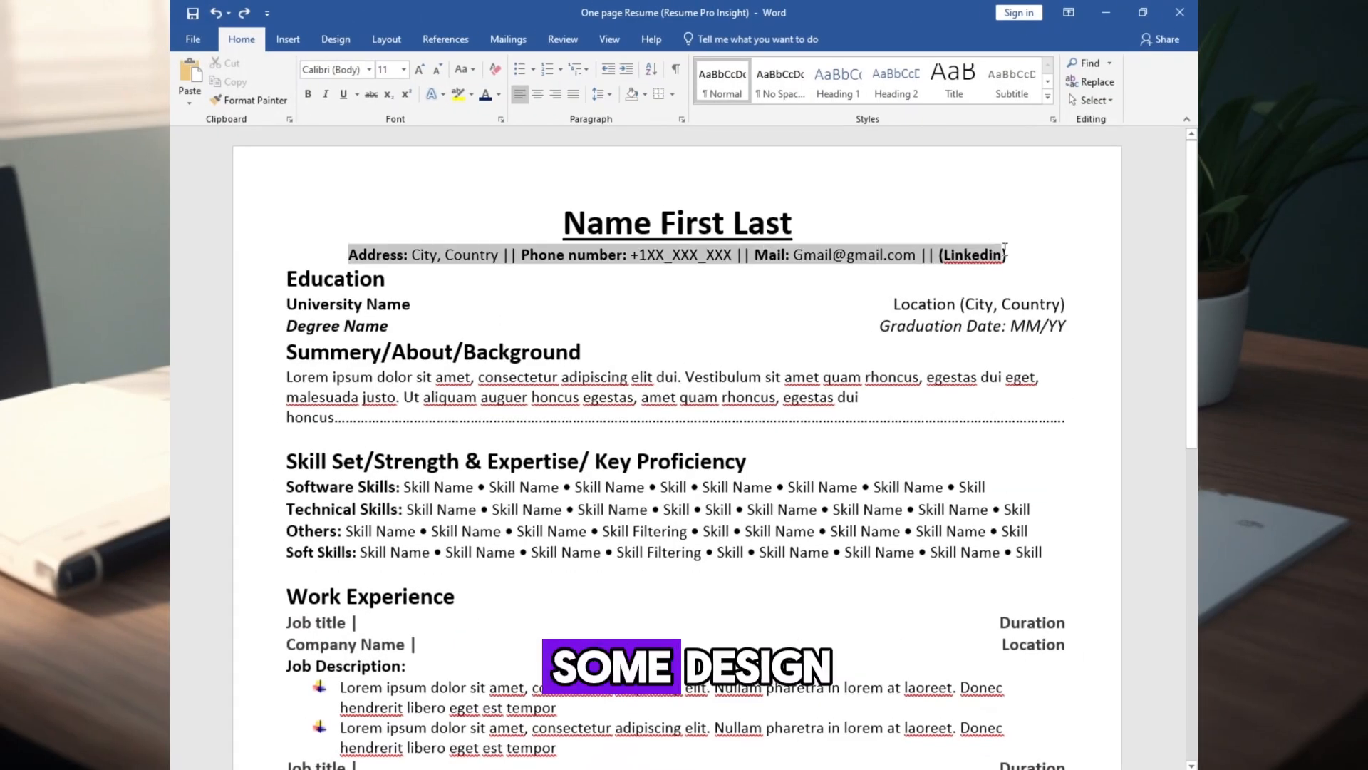
pyautogui.click(435, 190)
pyautogui.moveTo(583, 349); pyautogui.dragTo(287, 352)
pyautogui.hotkey('ctrl', 'u')
pyautogui.scroll(-3, 498, 399)
pyautogui.moveTo(748, 302); pyautogui.dragTo(287, 303)
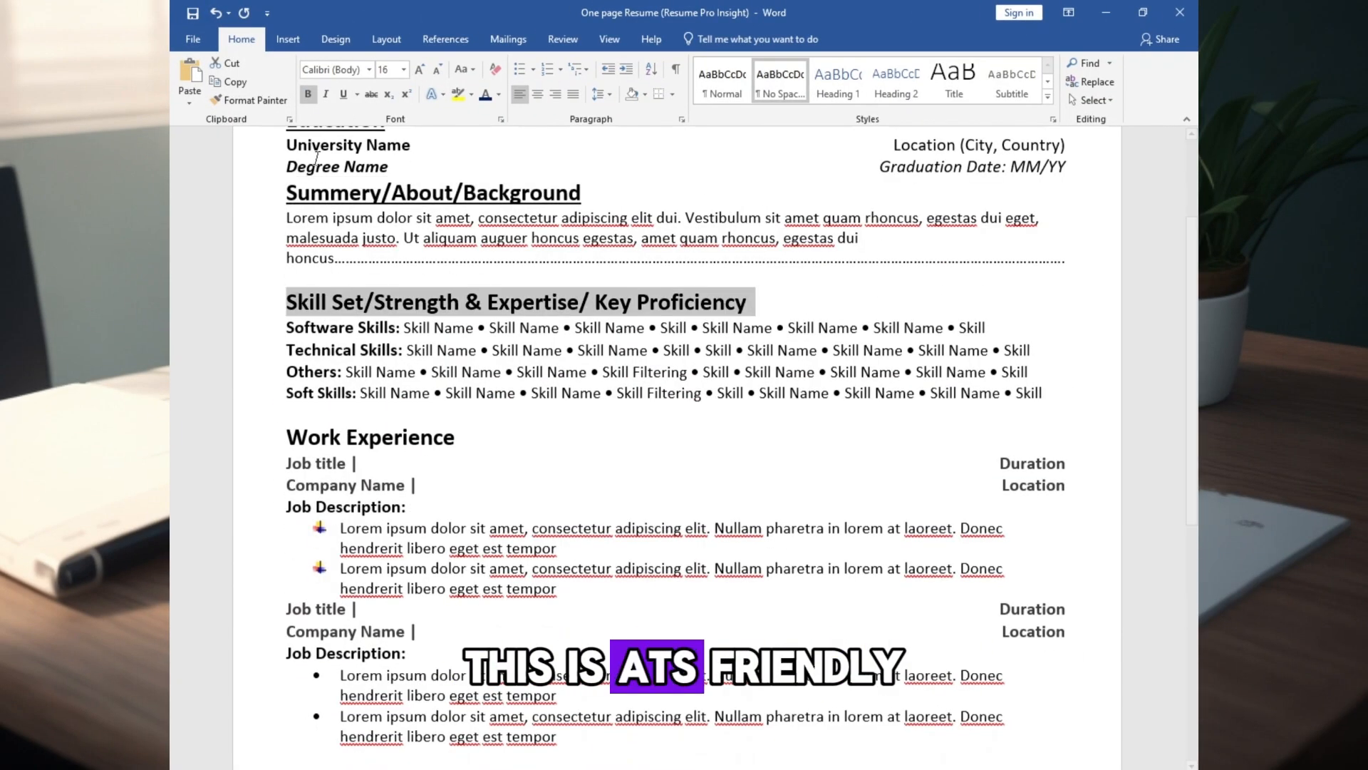
pyautogui.moveTo(455, 278); pyautogui.dragTo(286, 289)
pyautogui.moveTo(804, 444); pyautogui.dragTo(287, 444)
pyautogui.moveTo(413, 539); pyautogui.dragTo(287, 540)
pyautogui.moveTo(735, 620); pyautogui.dragTo(286, 621)
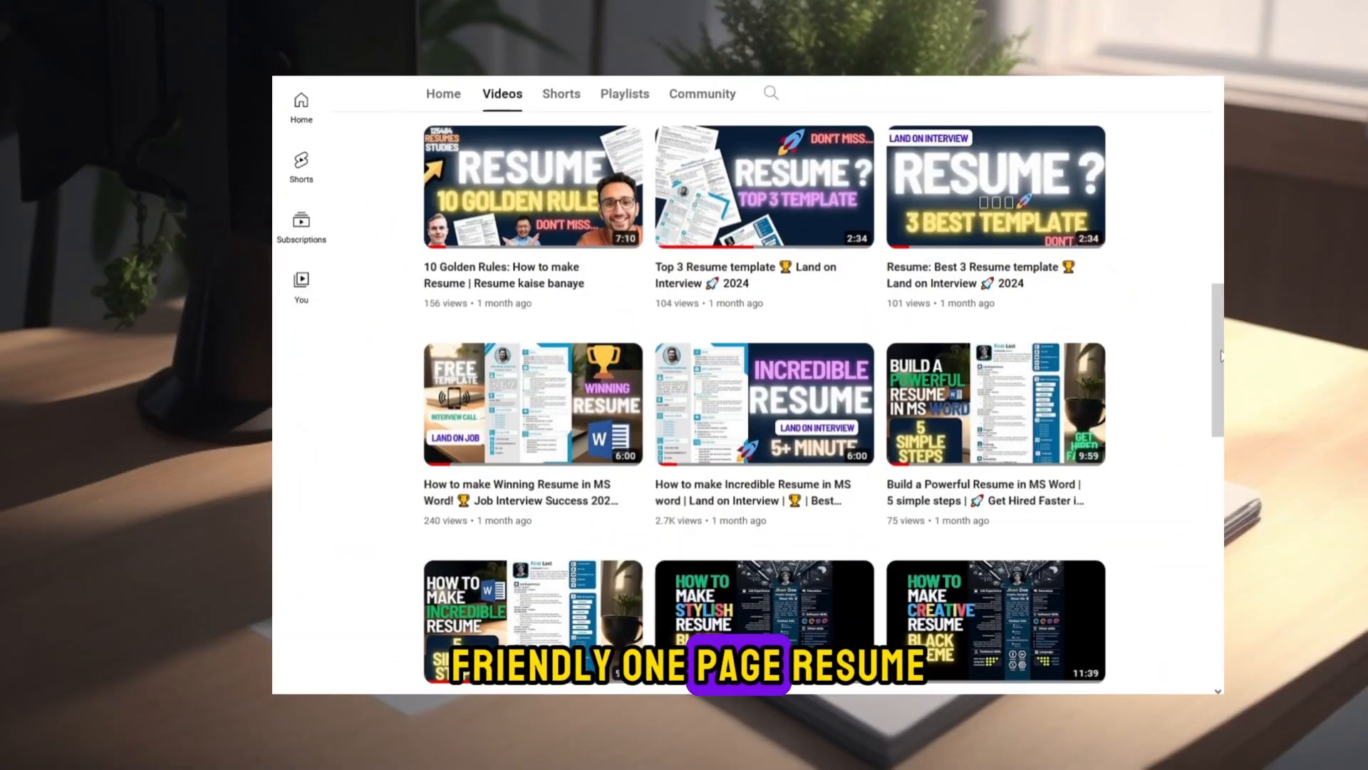
pyautogui.scroll(-3, 1216, 421)
pyautogui.scroll(-3, 1216, 420)
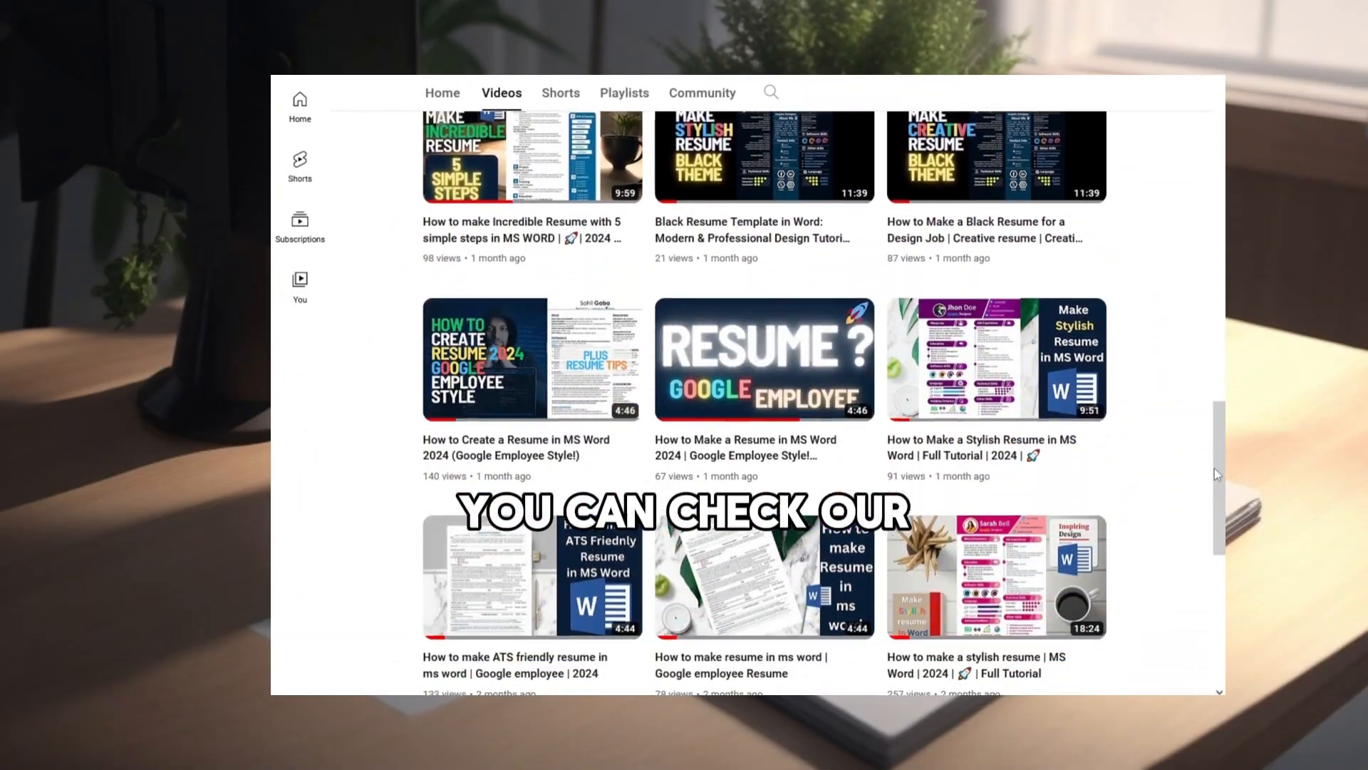